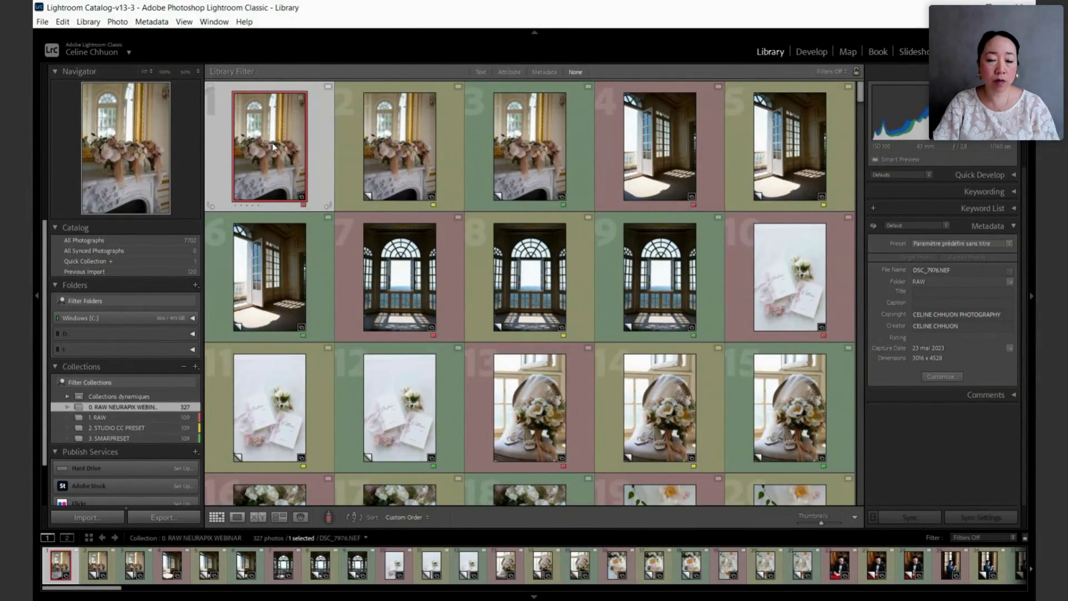
# Look through the yellow- and green-labelled copies of the fireplace flower photo in the RAW NEURAPIX WEBINAR collection
pyautogui.click(418, 154)
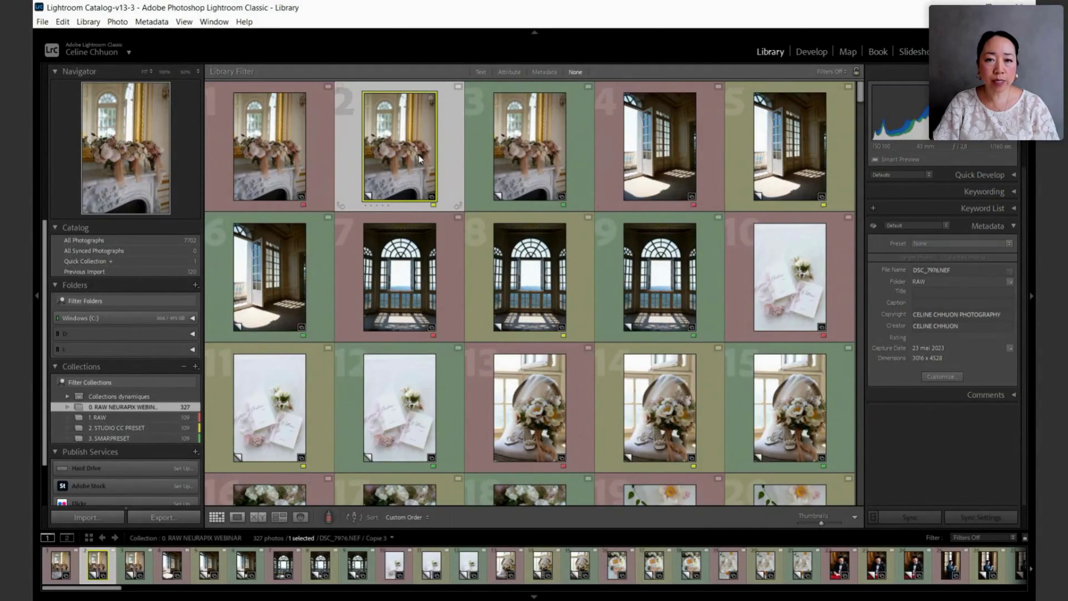
pyautogui.click(523, 163)
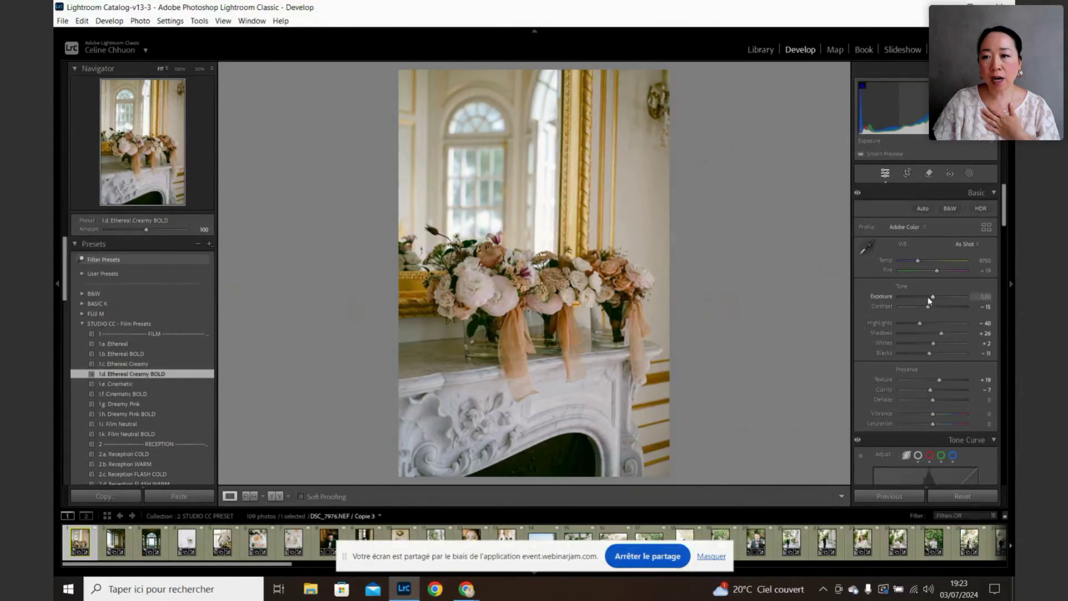
# Adjust the fireplace flower photo to exposure +0.60, shadows +56, temperature 5000 and tint +29
pyautogui.scroll(6, 932, 296)
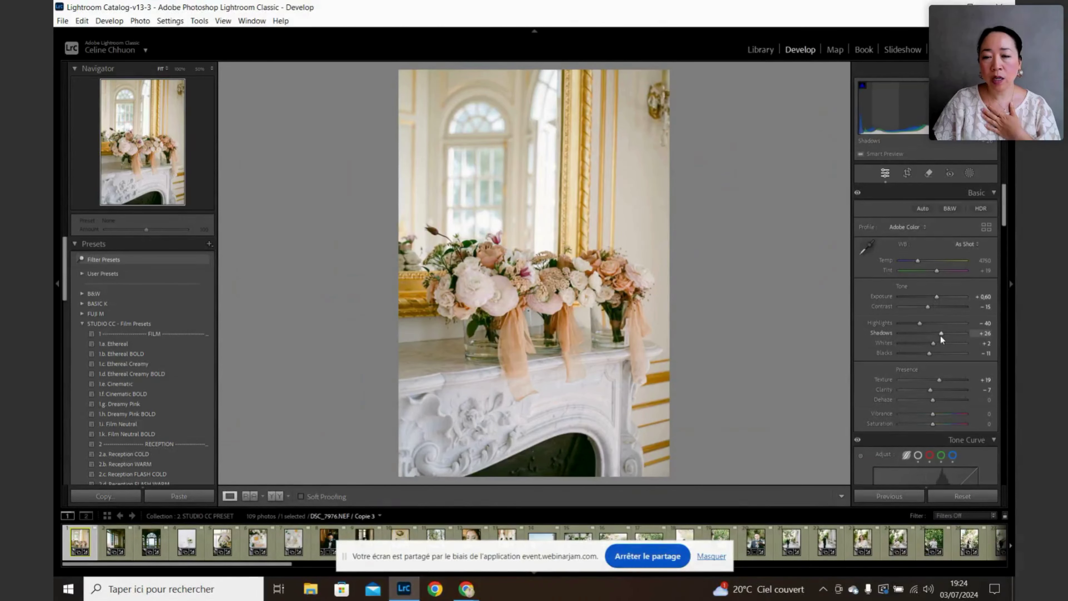
pyautogui.scroll(6, 940, 335)
pyautogui.scroll(5, 918, 262)
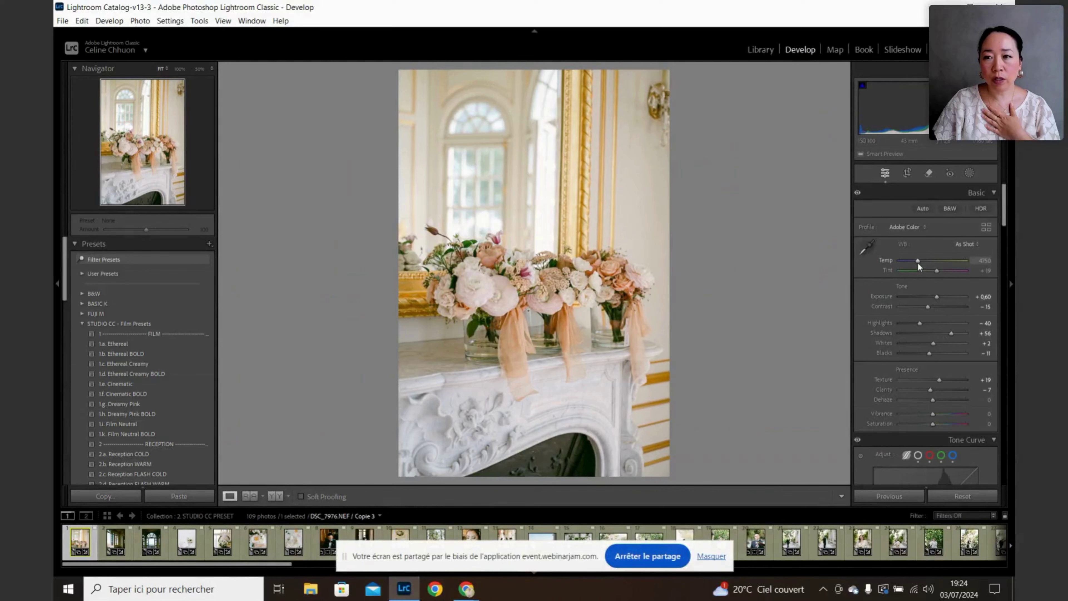
pyautogui.scroll(5, 938, 272)
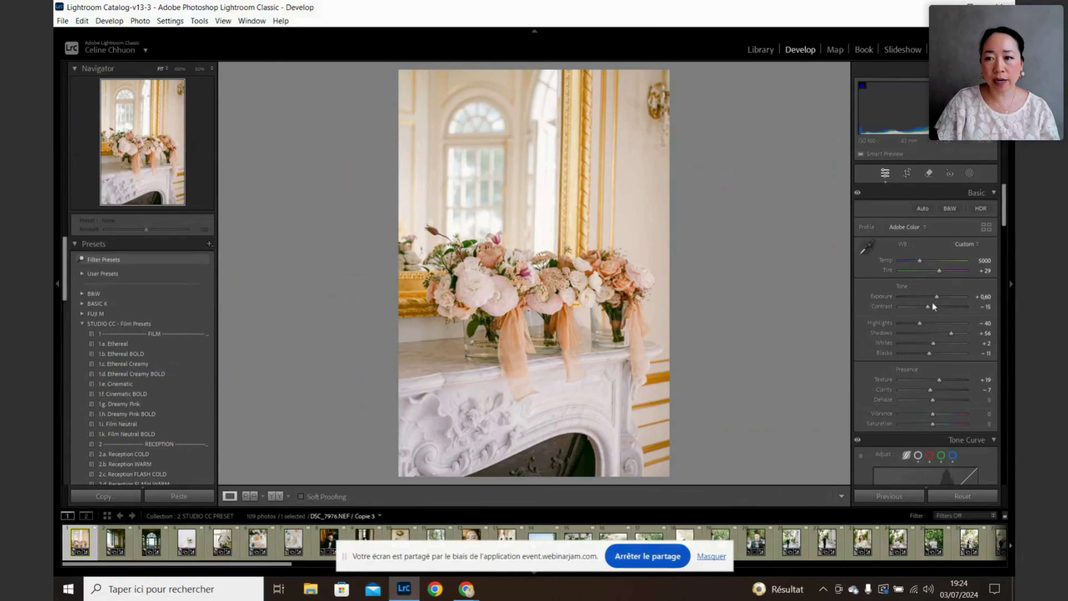
# Reset the fireplace flower photo's develop settings and reapply the 1.d Ethereal Creamy BOLD preset
pyautogui.click(963, 496)
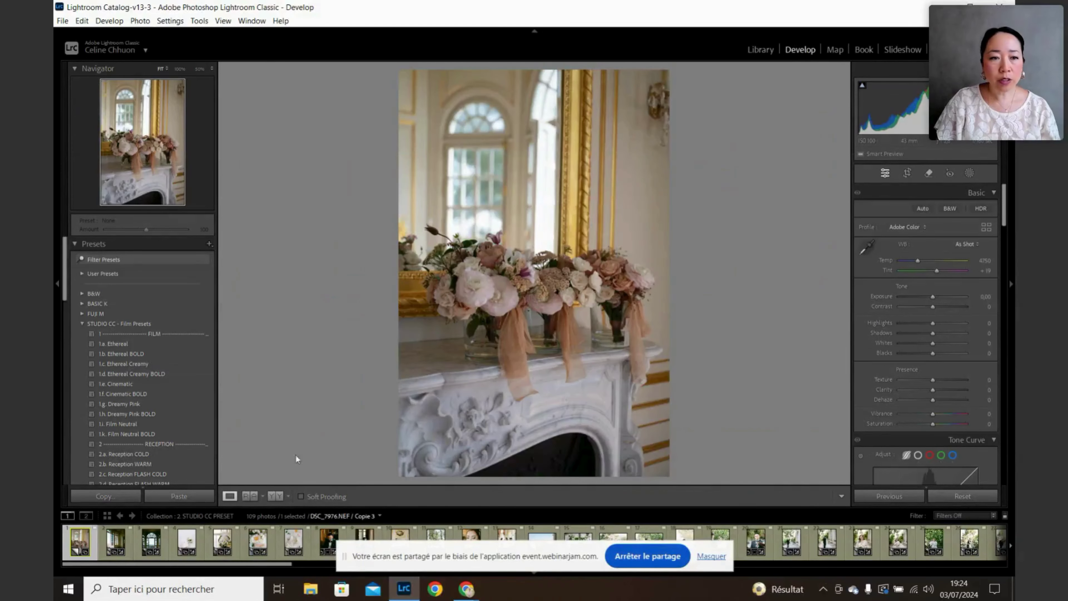
pyautogui.click(166, 374)
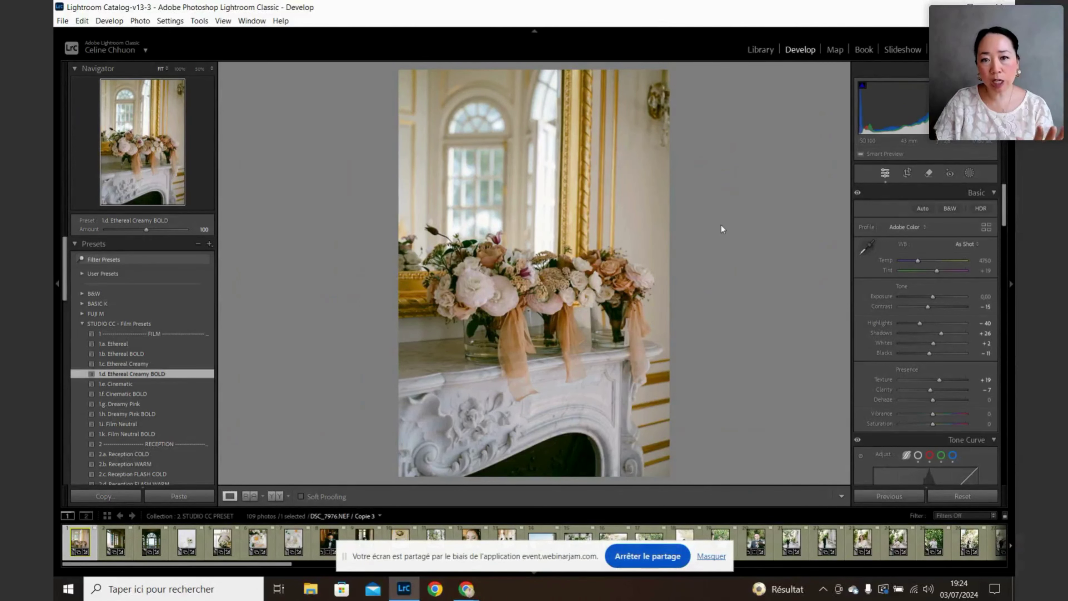
# Open the 3. SMARPRESET collection in the Library module and select all of its photos
pyautogui.click(761, 53)
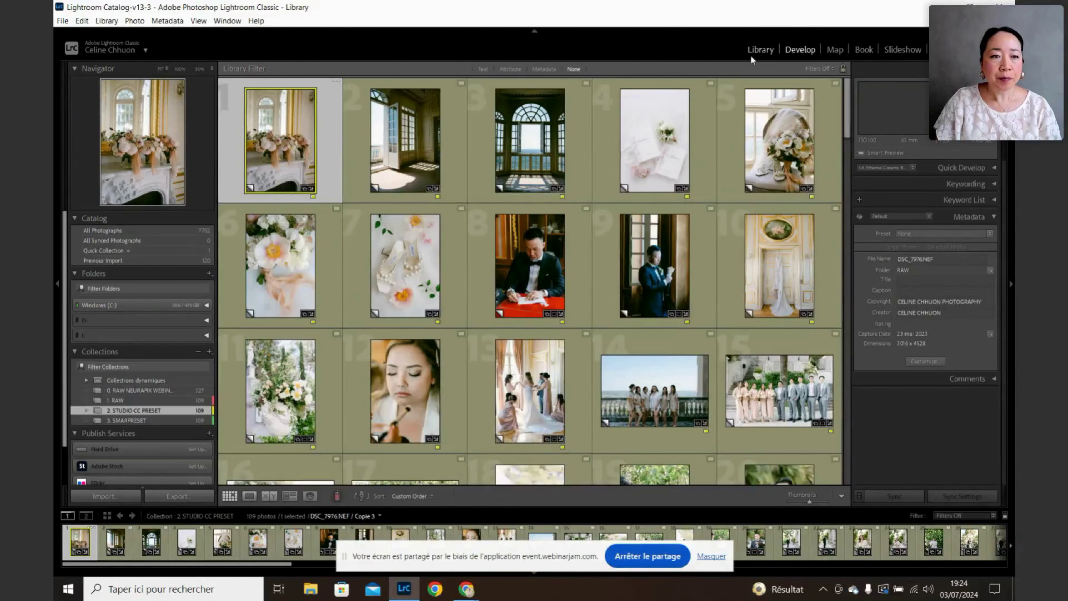
pyautogui.click(190, 420)
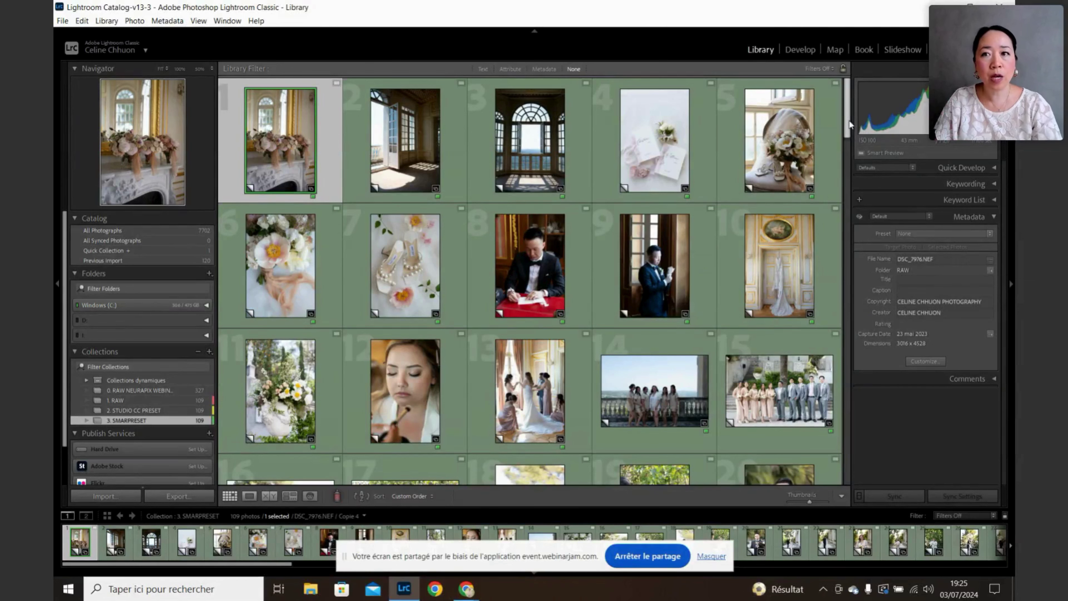
pyautogui.moveTo(849, 121); pyautogui.dragTo(855, 78)
pyautogui.hotkey('ctrl', 'a')
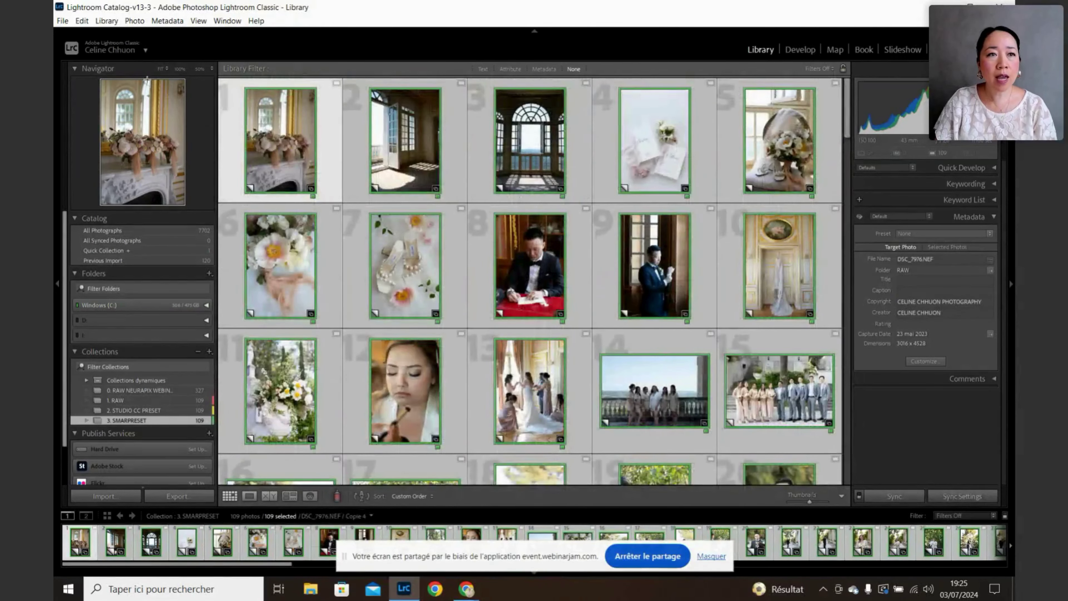
# Start a Neurapix photo edit for the selected photos and name the project TEST WEBINAR
pyautogui.click(106, 21)
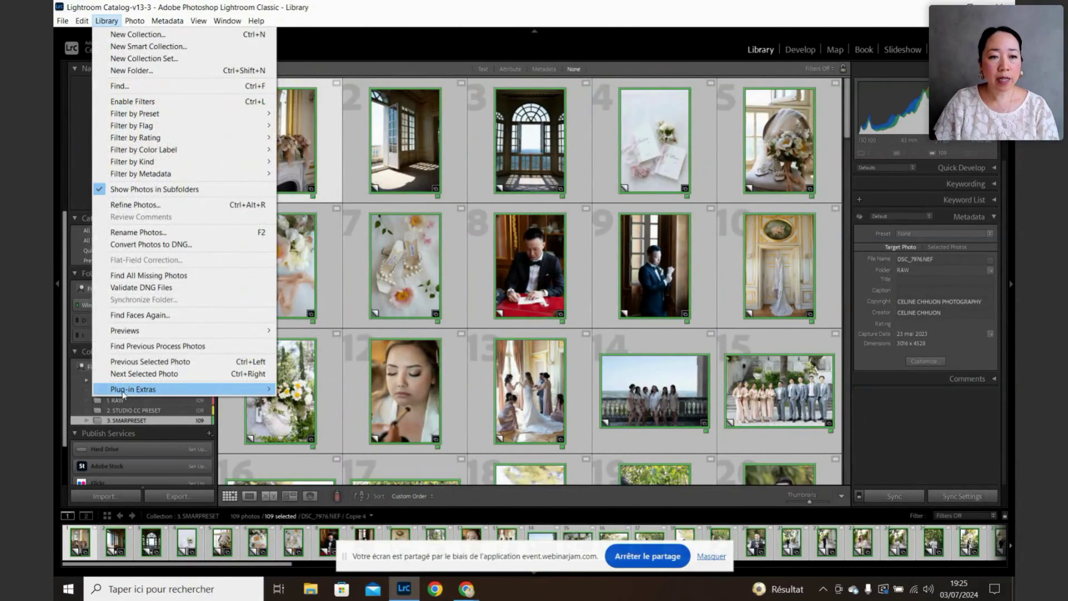
pyautogui.moveTo(121, 391)
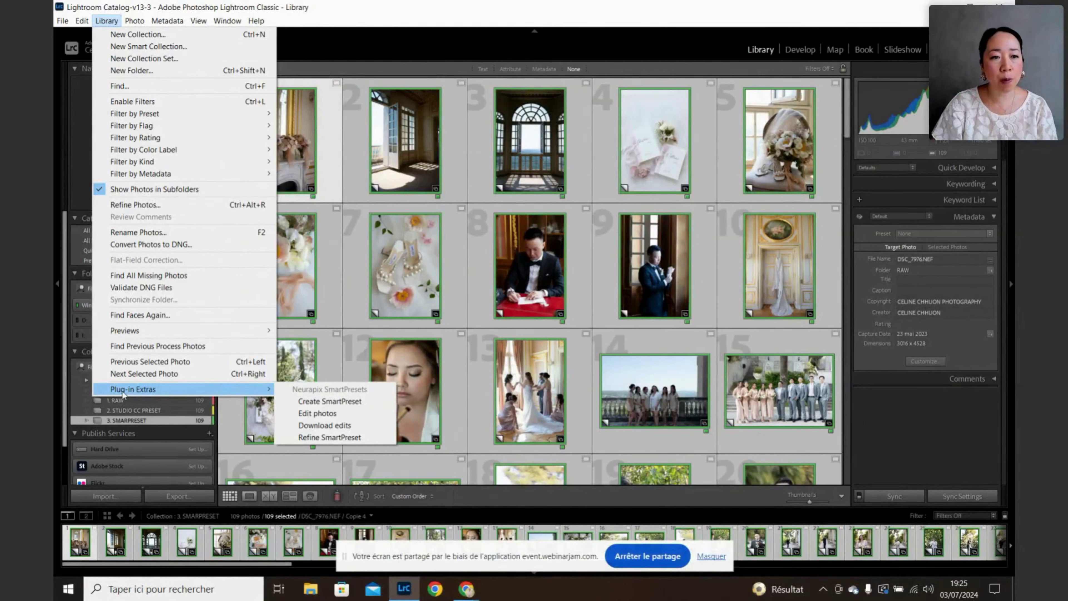
pyautogui.click(331, 414)
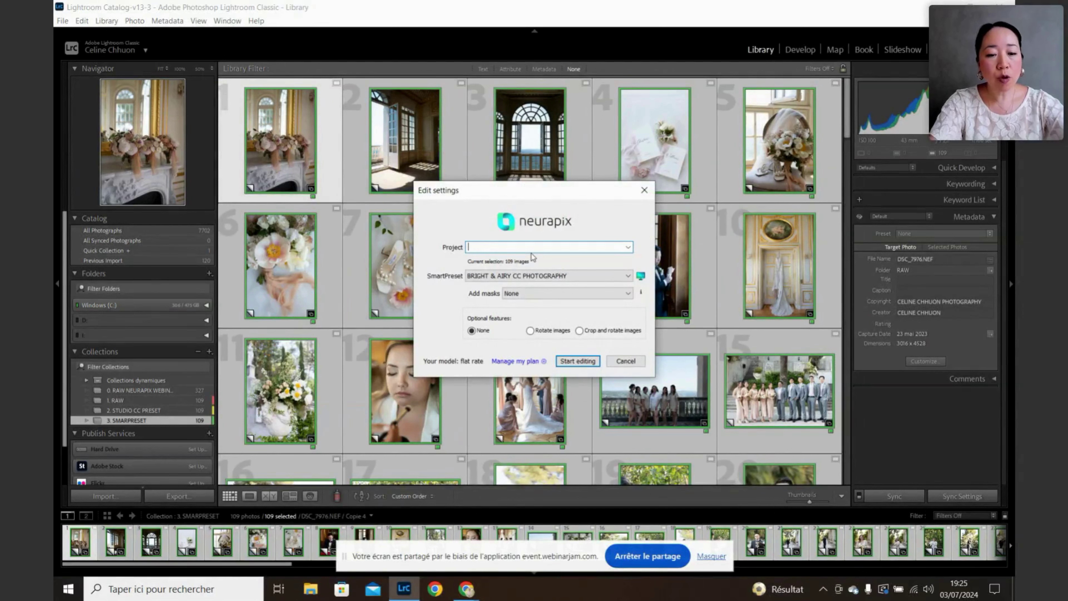
pyautogui.write('TEST WEBINAR')
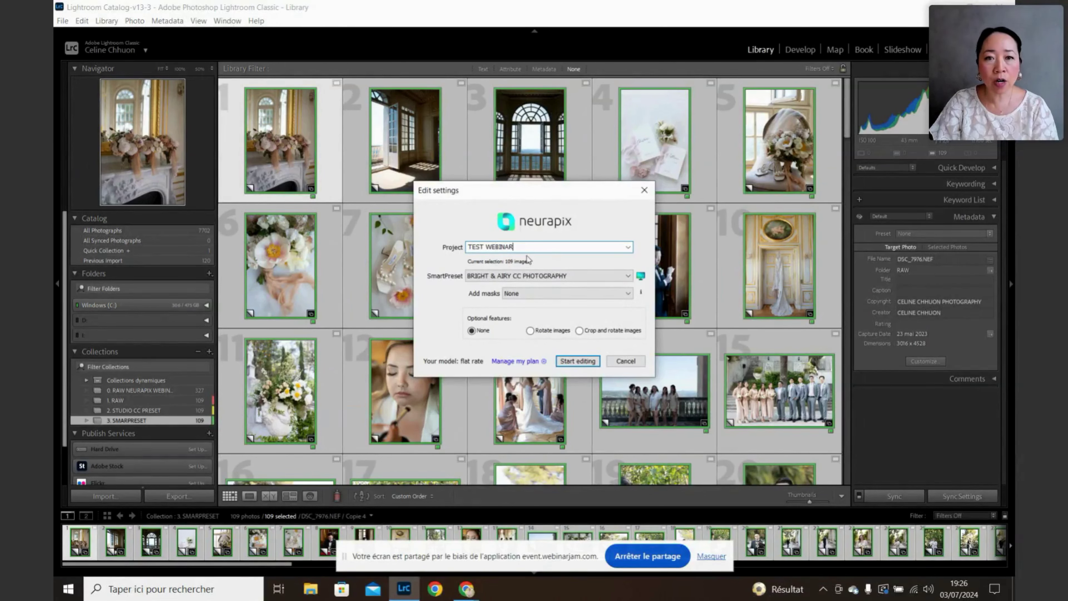
# Run the Neurapix edit with the BRIGHT & AIRY CC PHOTOGRAPHY SmartPreset and Rotate images, dismissing the local editing notice
pyautogui.click(500, 278)
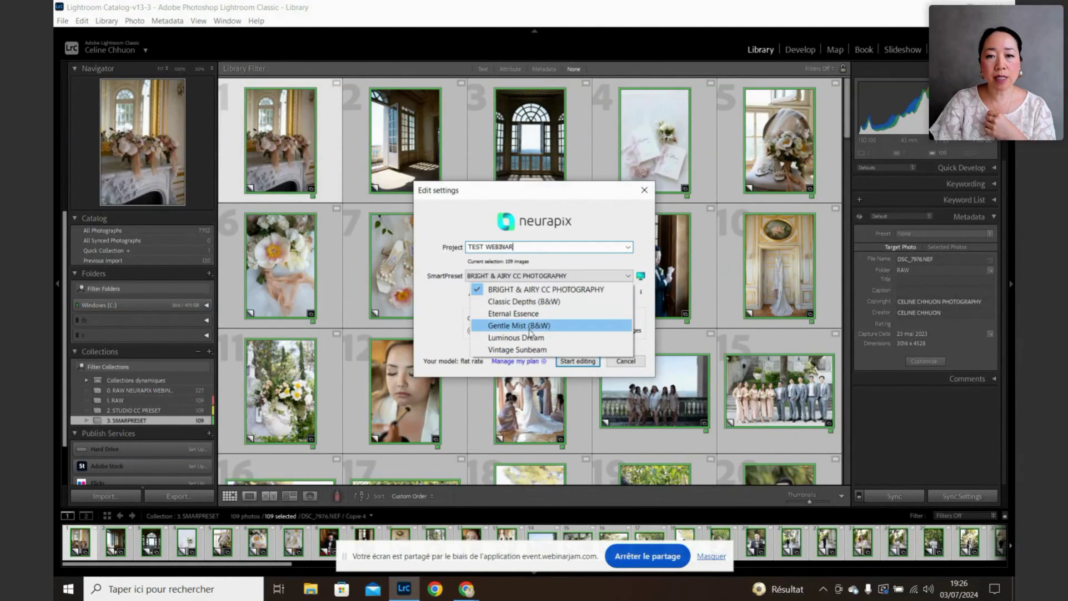
pyautogui.click(522, 291)
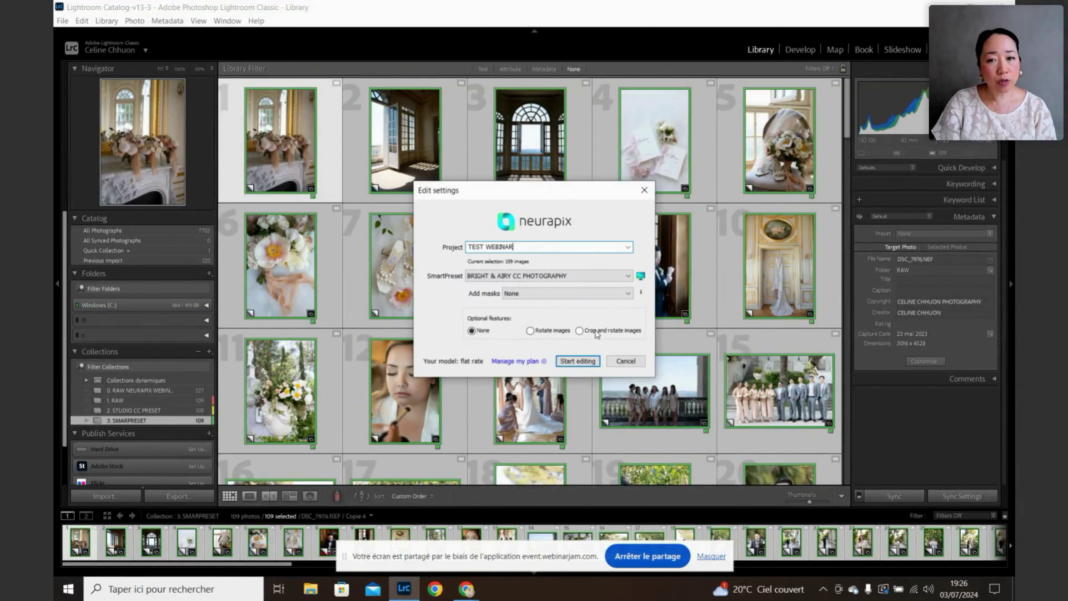
pyautogui.click(557, 334)
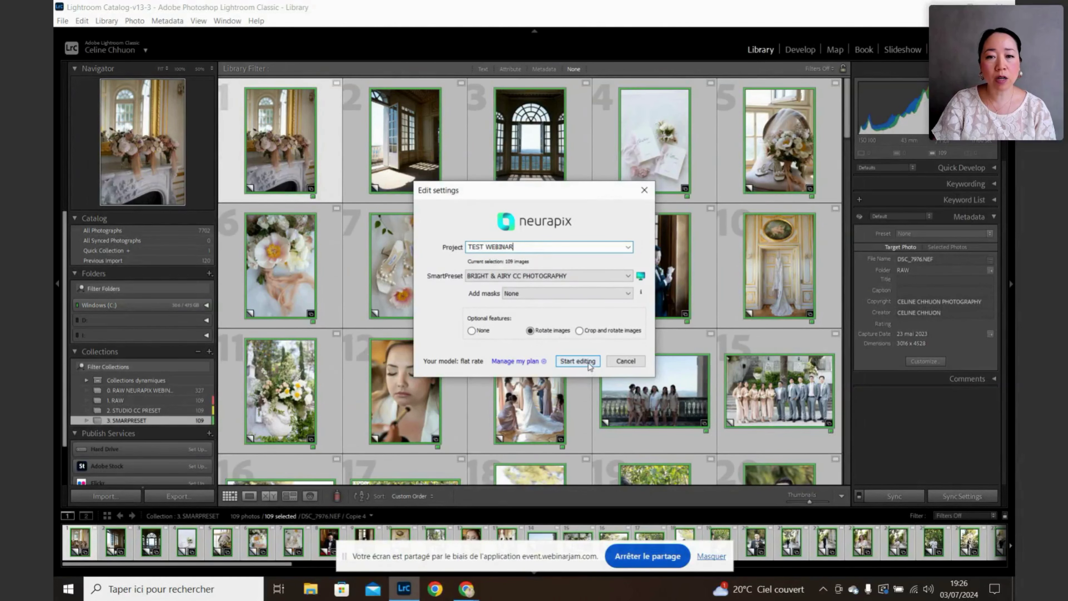
pyautogui.click(577, 361)
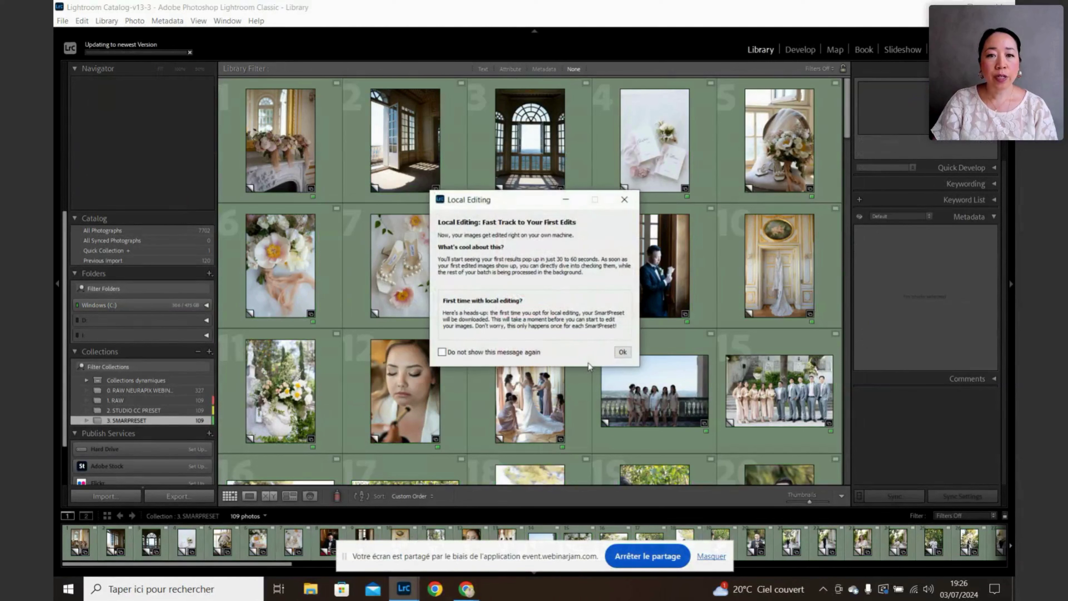
pyautogui.click(621, 352)
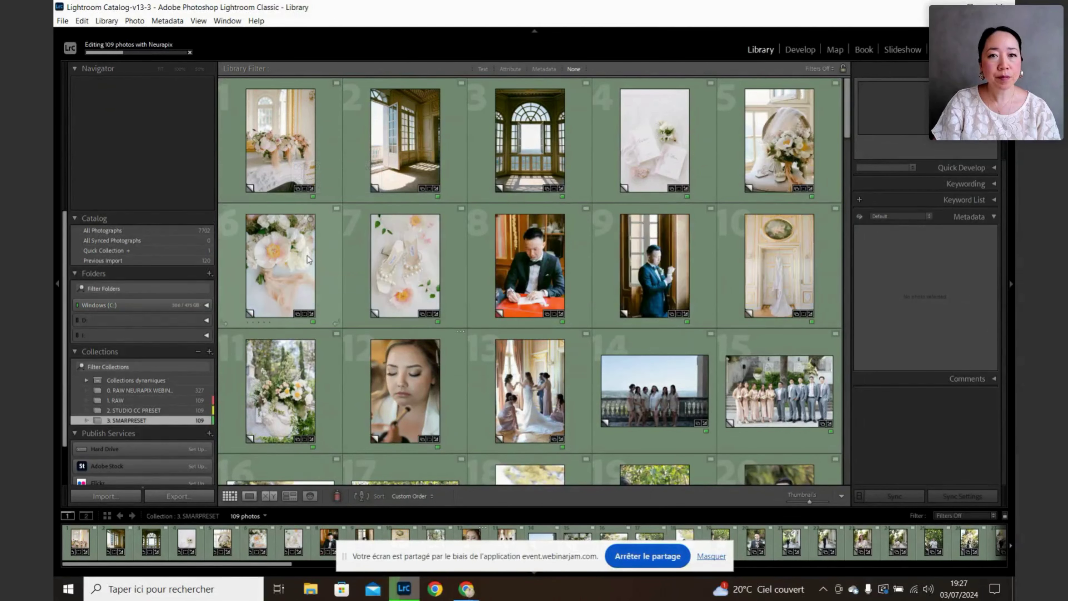
# Examine the Neurapix edits throughout the SMARPRESET collection, checking exposure and colour across the different lighting situations
pyautogui.scroll(-2, 352, 294)
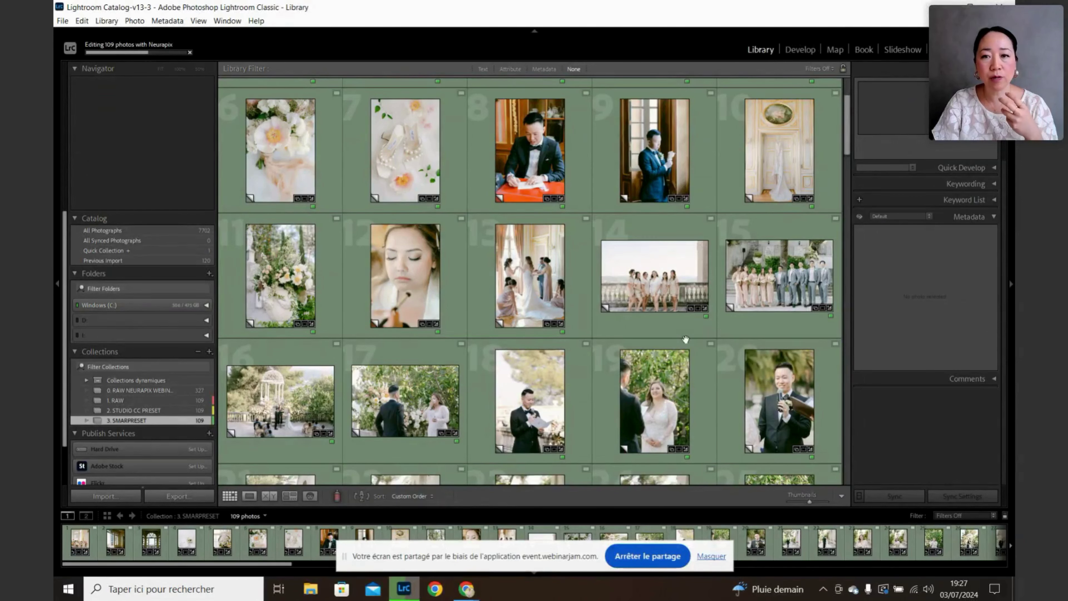
pyautogui.scroll(-3, 686, 339)
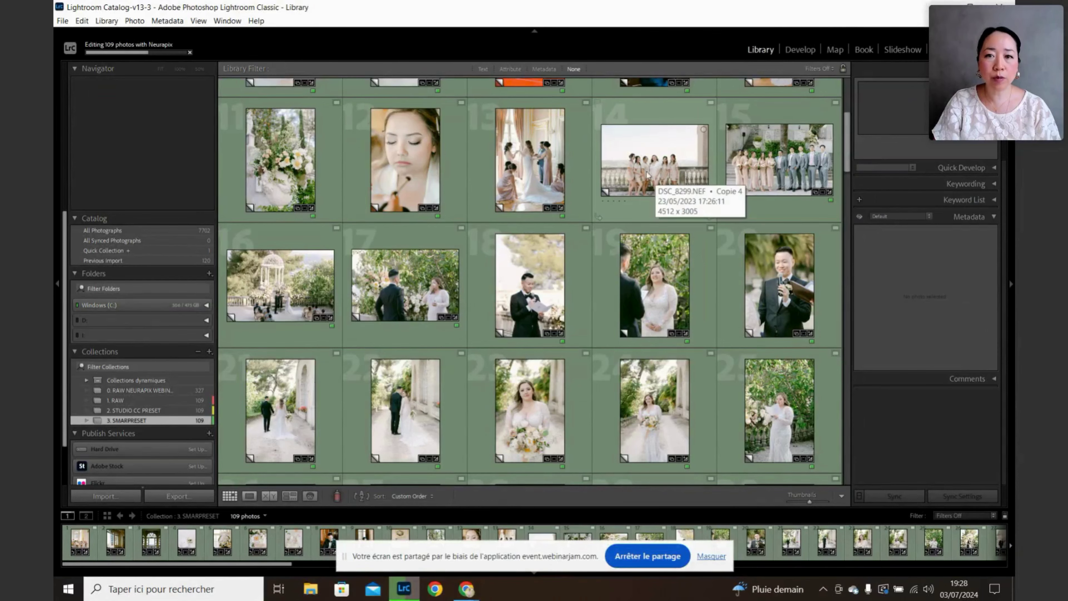
pyautogui.scroll(-5, 651, 326)
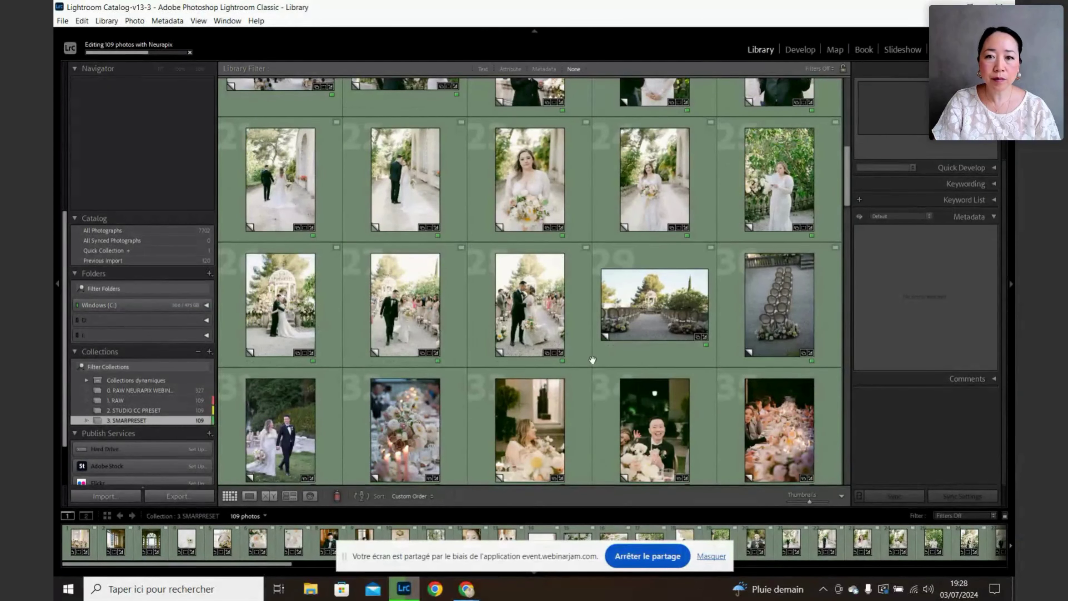
pyautogui.scroll(-2, 592, 359)
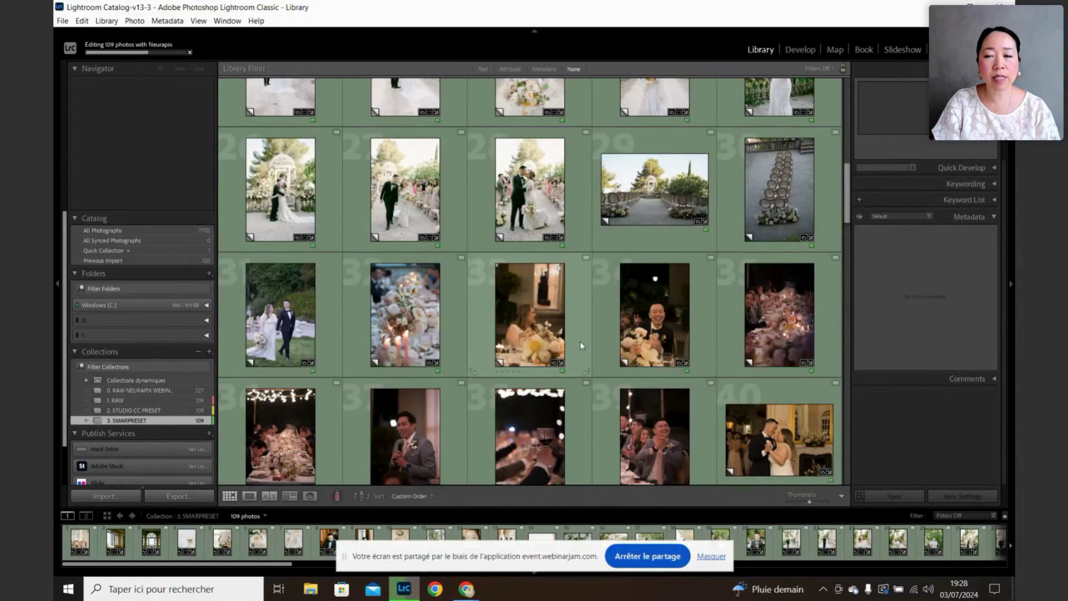
pyautogui.scroll(-2, 580, 342)
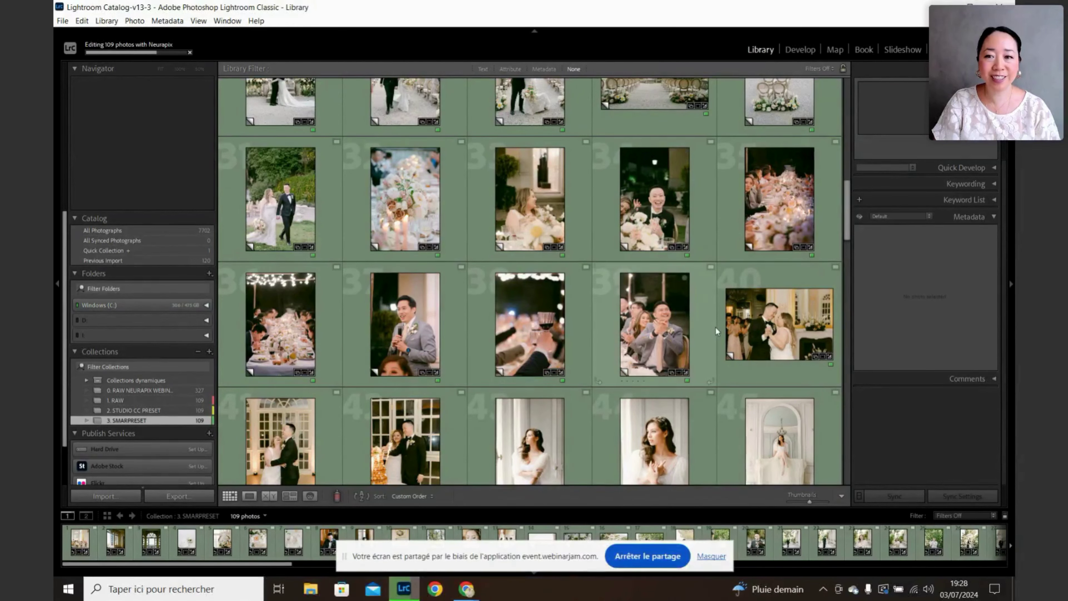
pyautogui.scroll(-2, 716, 331)
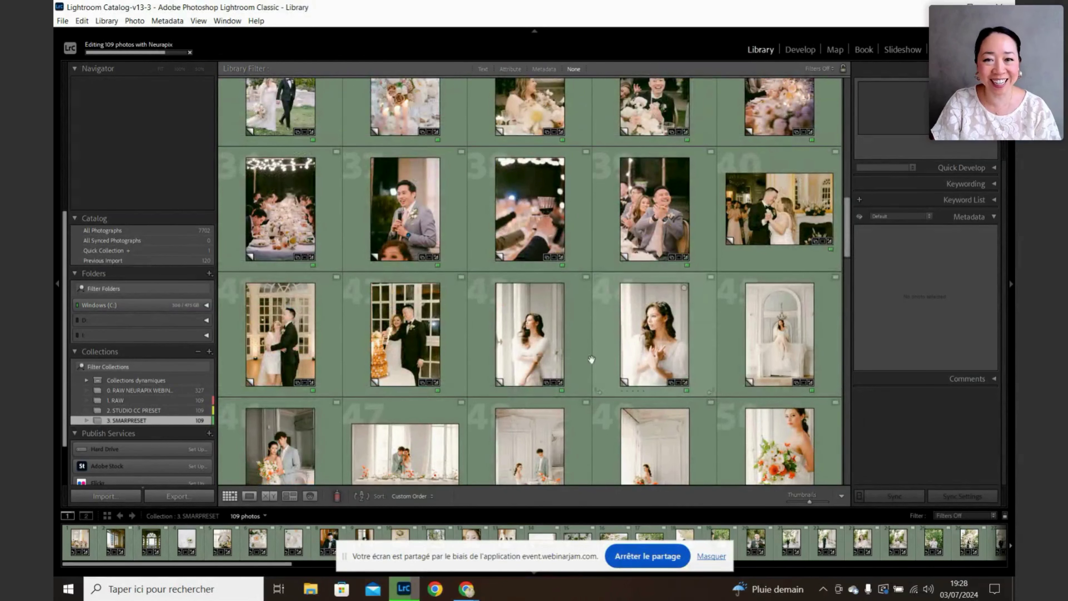
pyautogui.scroll(-4, 539, 353)
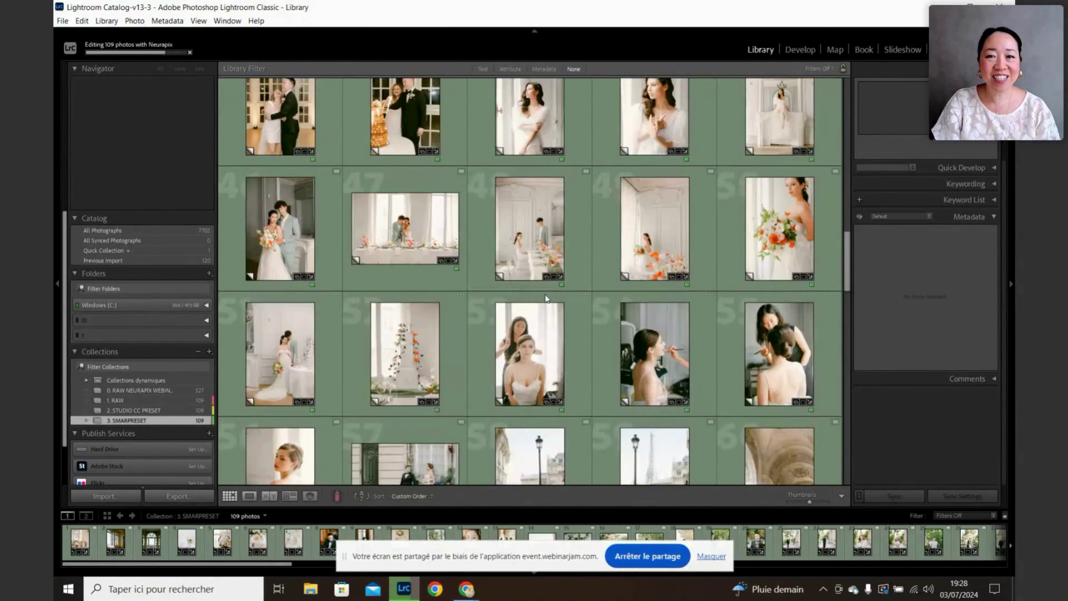
pyautogui.scroll(-2, 545, 297)
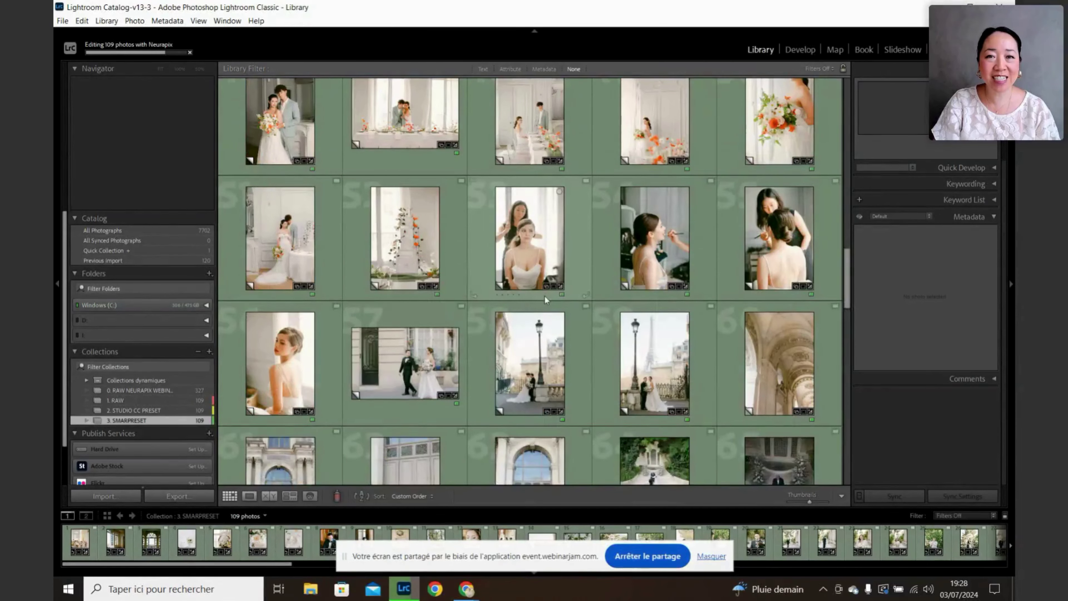
pyautogui.scroll(-2, 545, 298)
pyautogui.scroll(-2, 544, 295)
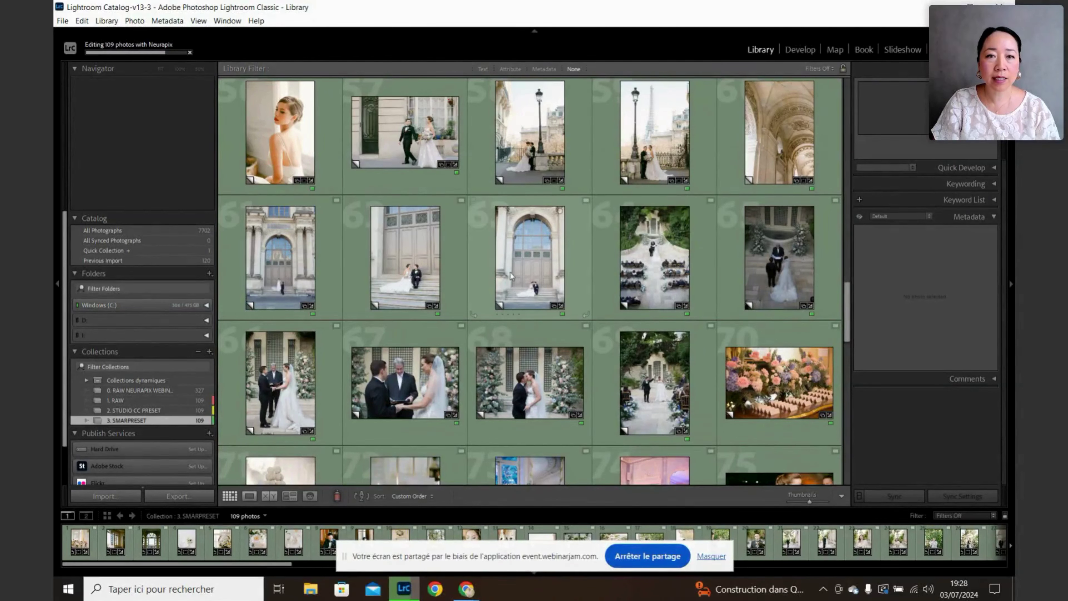
pyautogui.scroll(-2, 626, 352)
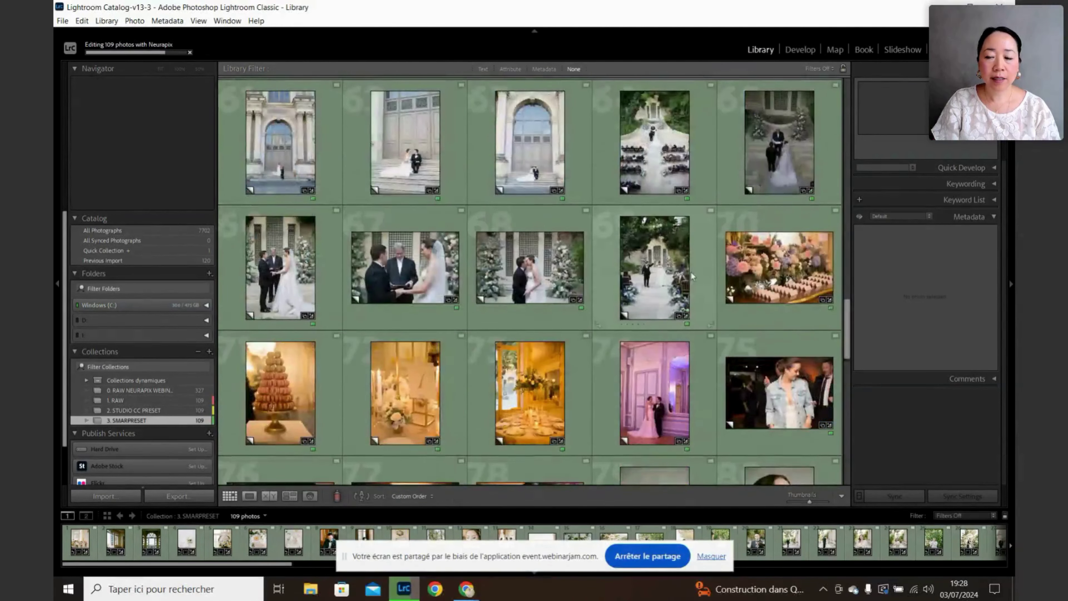
pyautogui.scroll(-2, 277, 394)
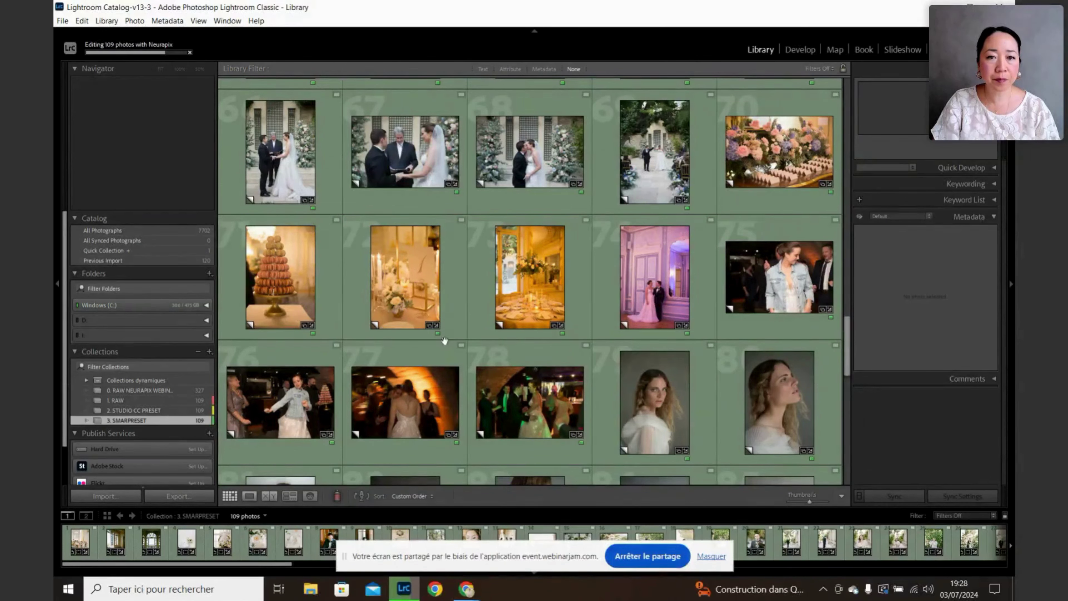
pyautogui.scroll(-2, 669, 361)
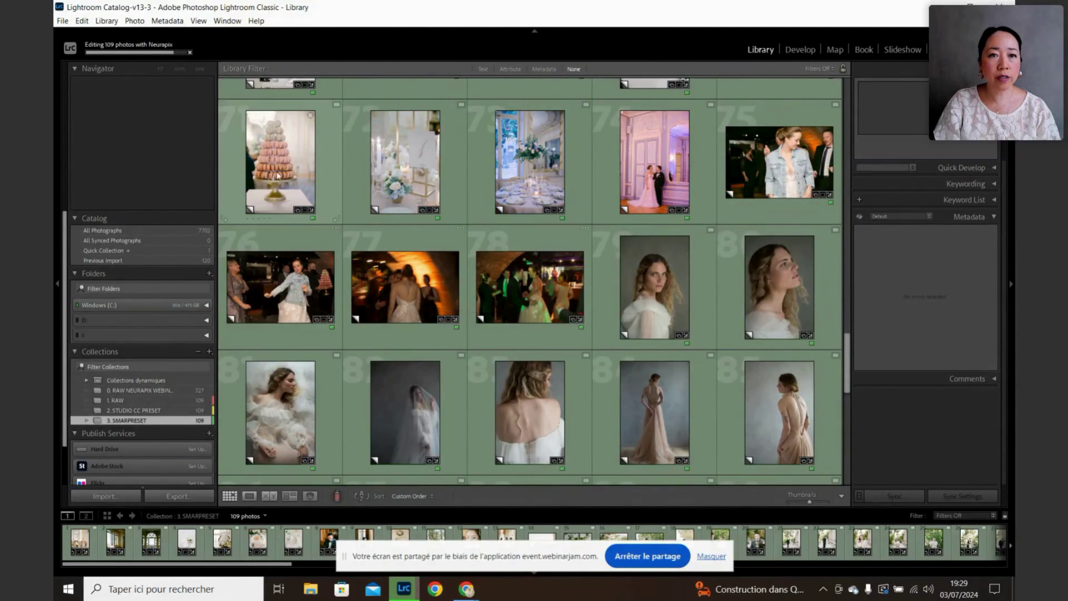
pyautogui.scroll(-2, 598, 300)
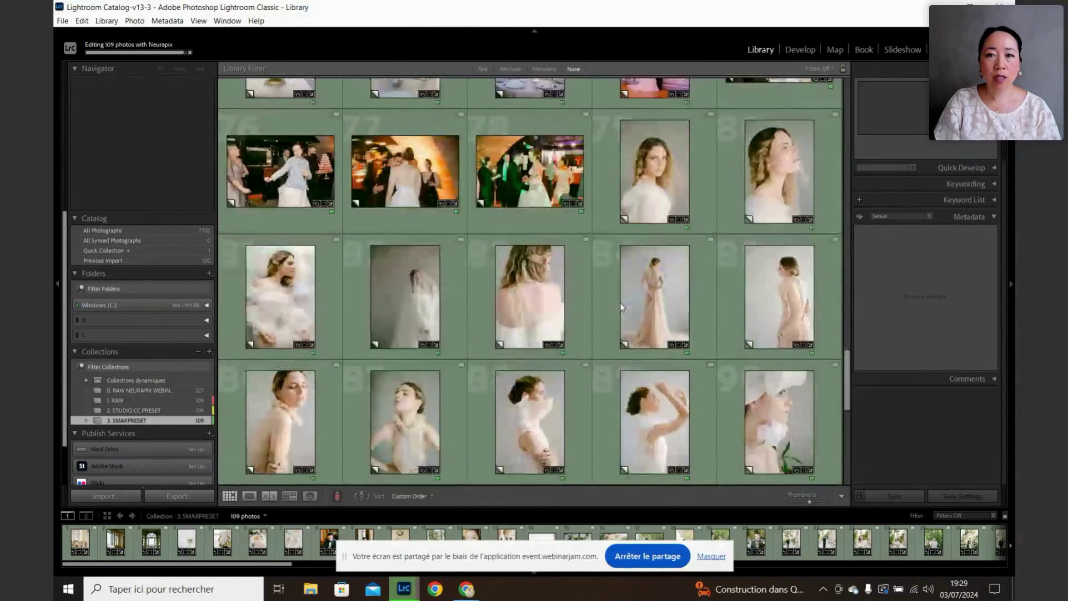
pyautogui.scroll(-2, 478, 316)
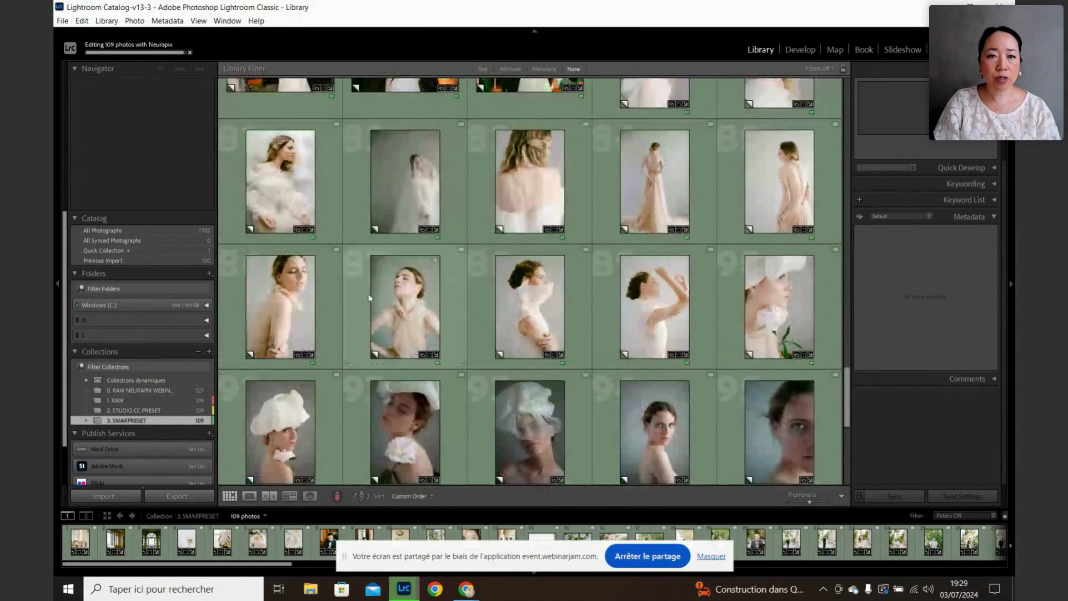
pyautogui.scroll(-2, 510, 311)
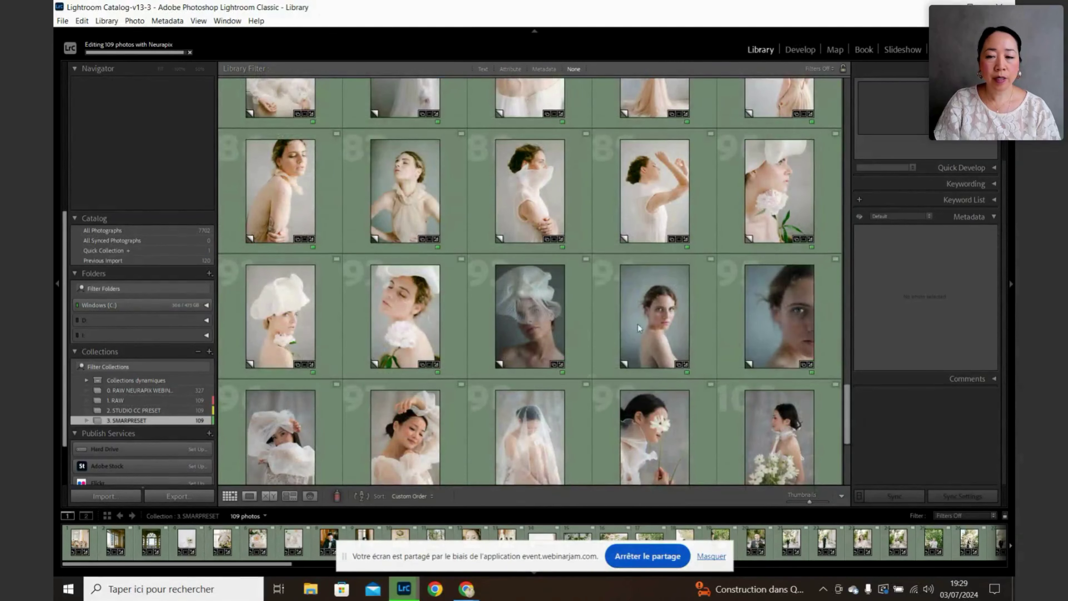
pyautogui.scroll(-2, 659, 328)
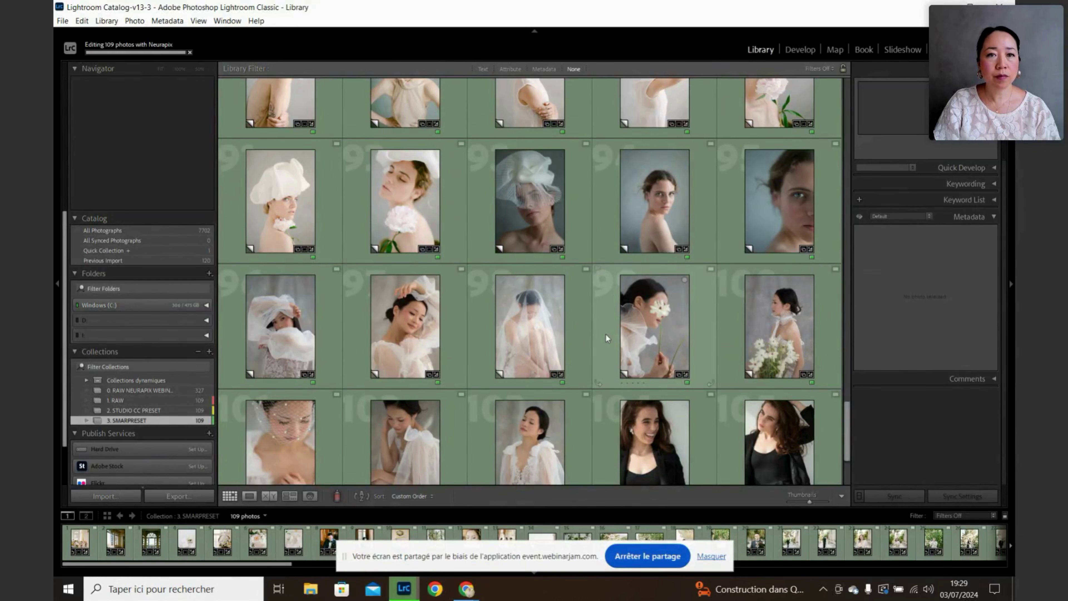
# Look over the last portraits in the SMARPRESET collection and review the edited set again from the first photo
pyautogui.scroll(-2, 606, 334)
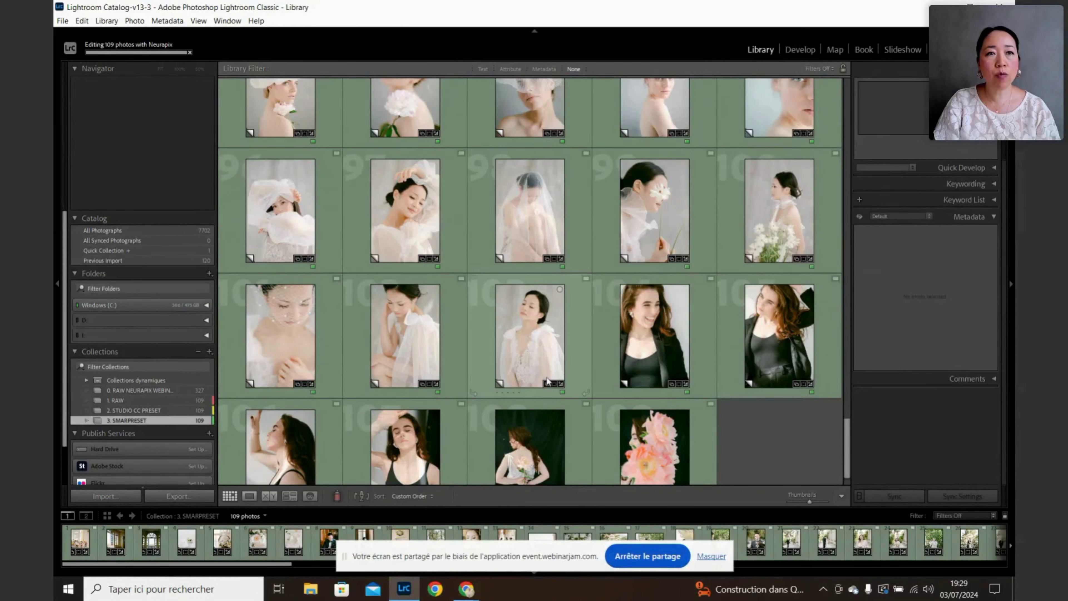
pyautogui.scroll(15, 547, 381)
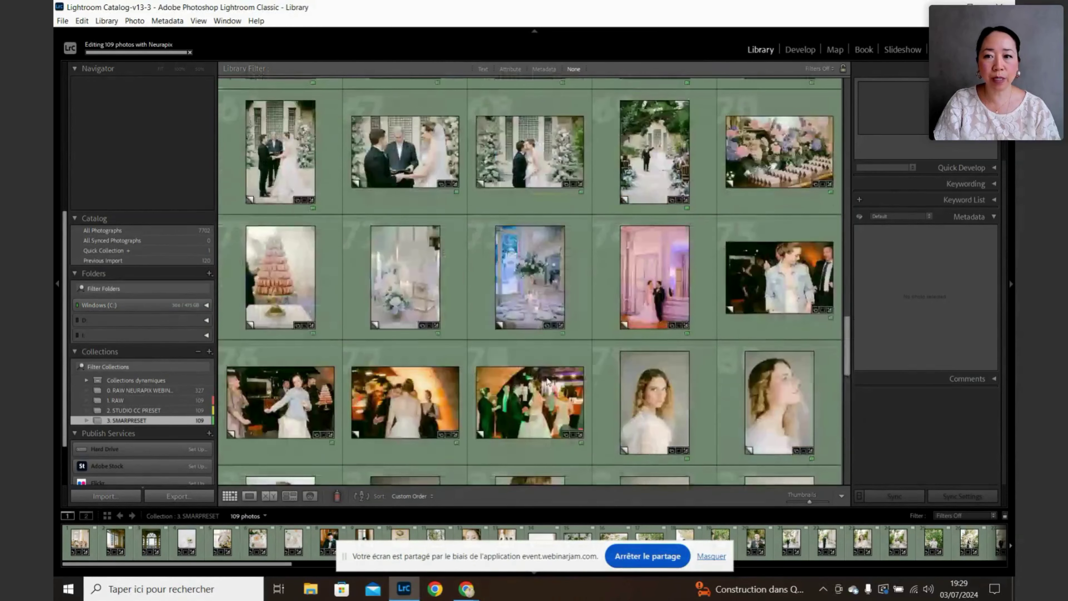
pyautogui.scroll(10, 547, 376)
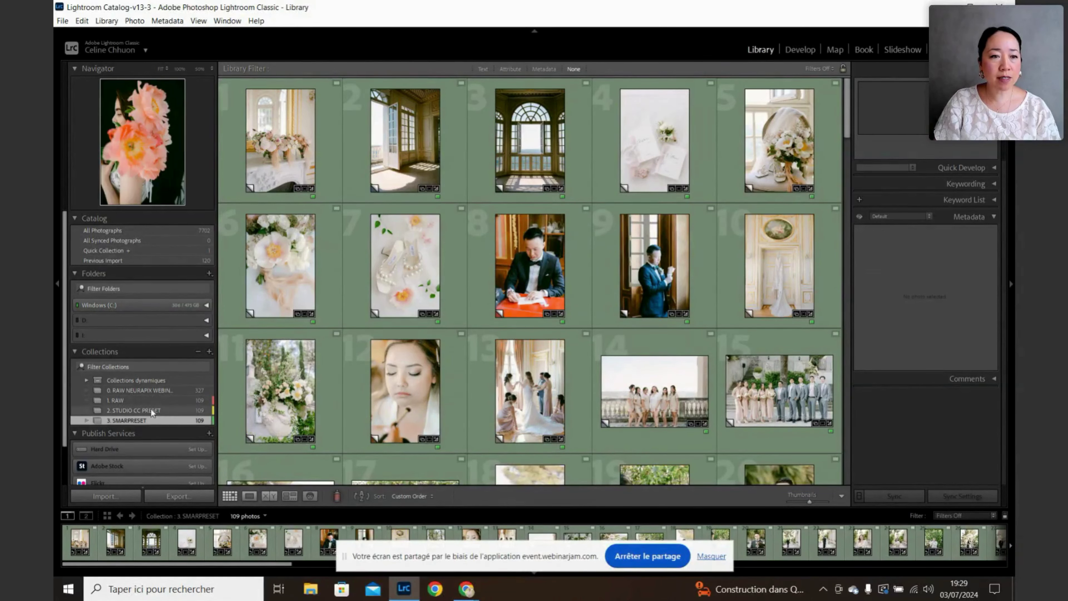
pyautogui.scroll(-10, 482, 291)
pyautogui.scroll(-15, 481, 291)
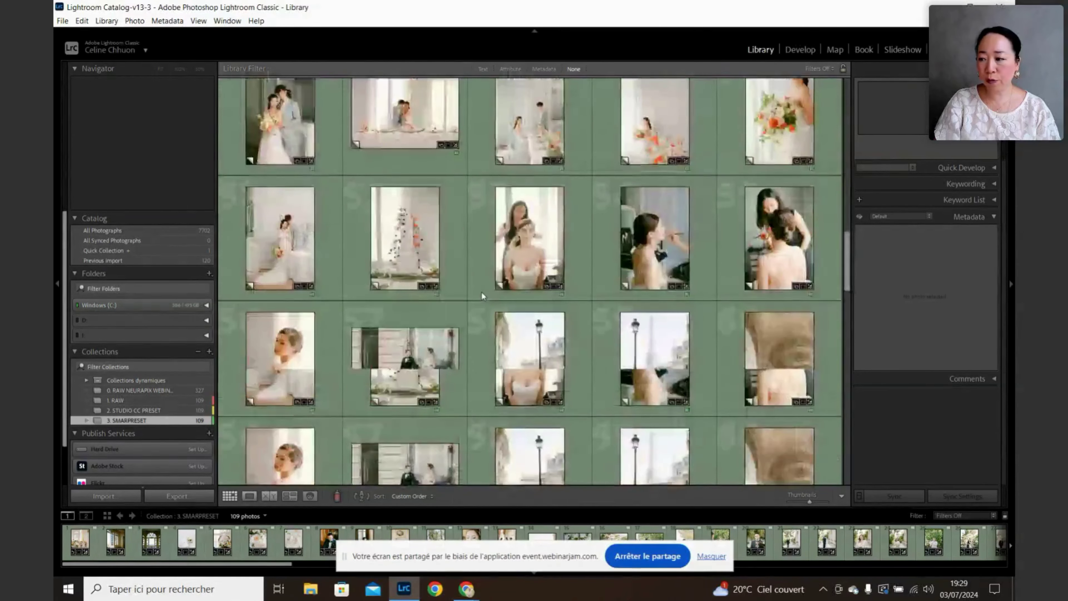
pyautogui.scroll(20, 481, 291)
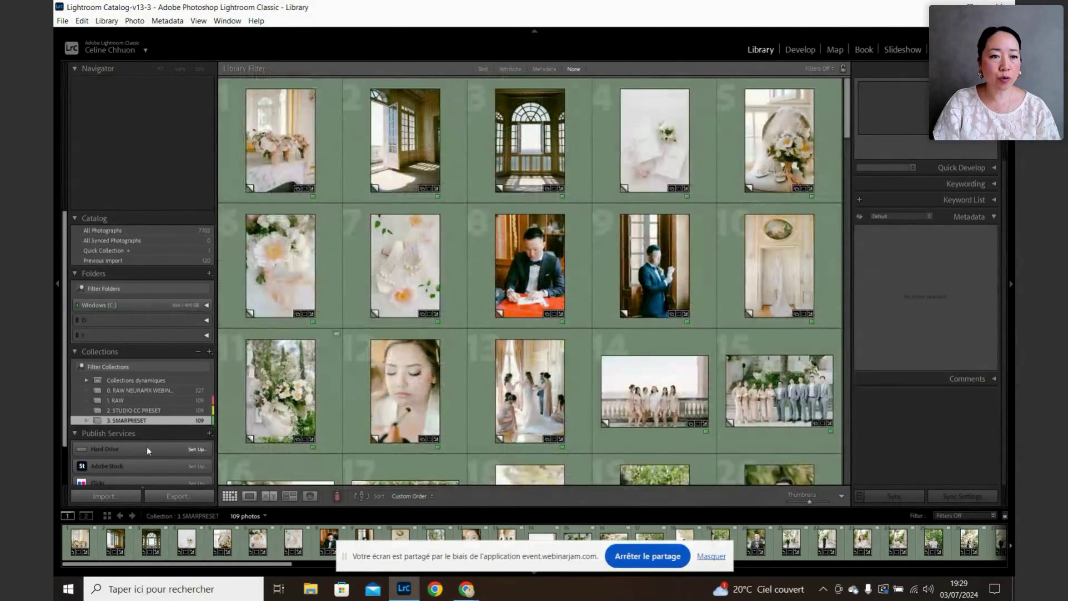
# Open the 0. RAW NEURAPIX WEBINAR collection and compare the RAW, preset and SmartPreset versions of the fireplace flowers photo in Survey view
pyautogui.click(141, 391)
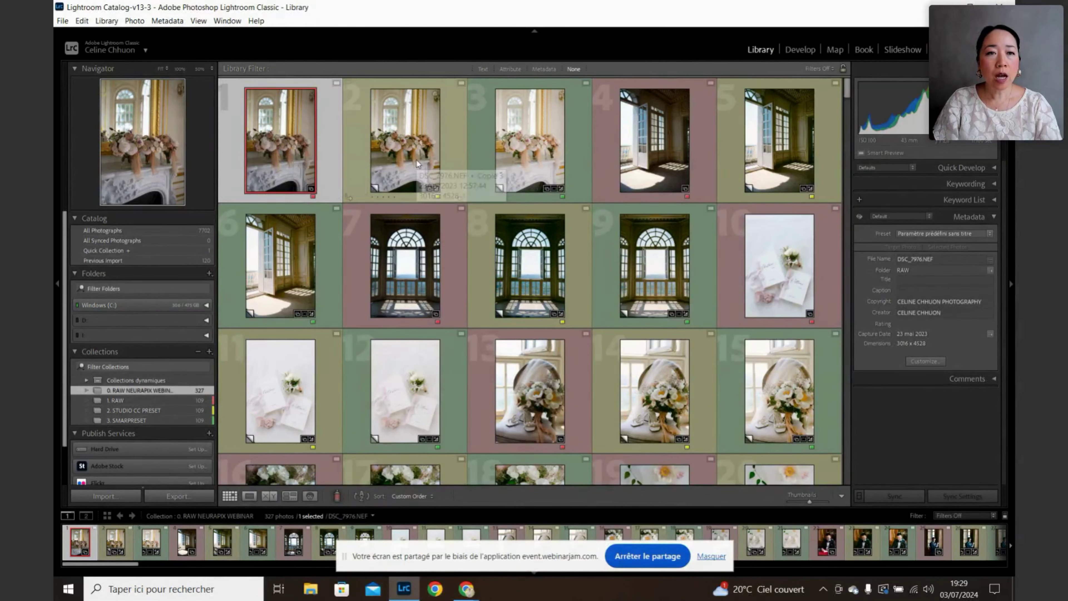
pyautogui.click(406, 157)
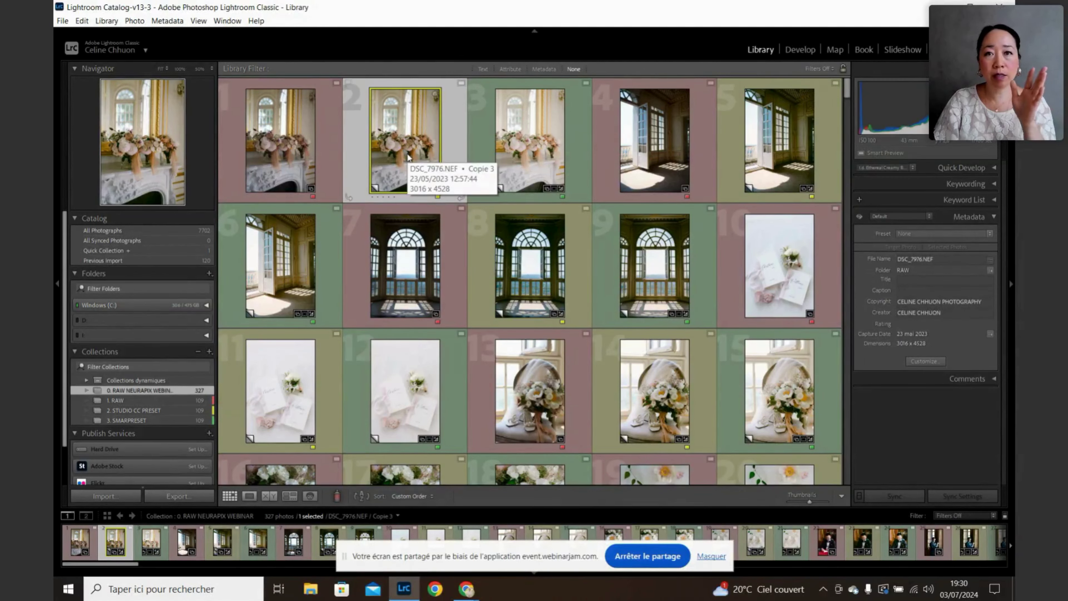
pyautogui.click(523, 147)
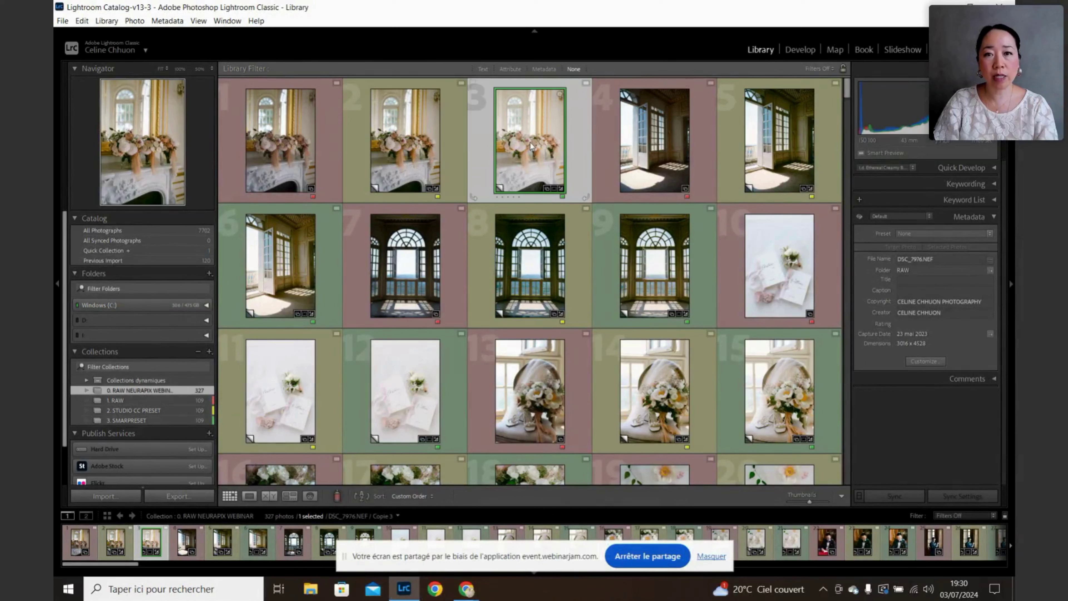
pyautogui.keyDown('shift'); pyautogui.click(290, 147); pyautogui.keyUp('shift')
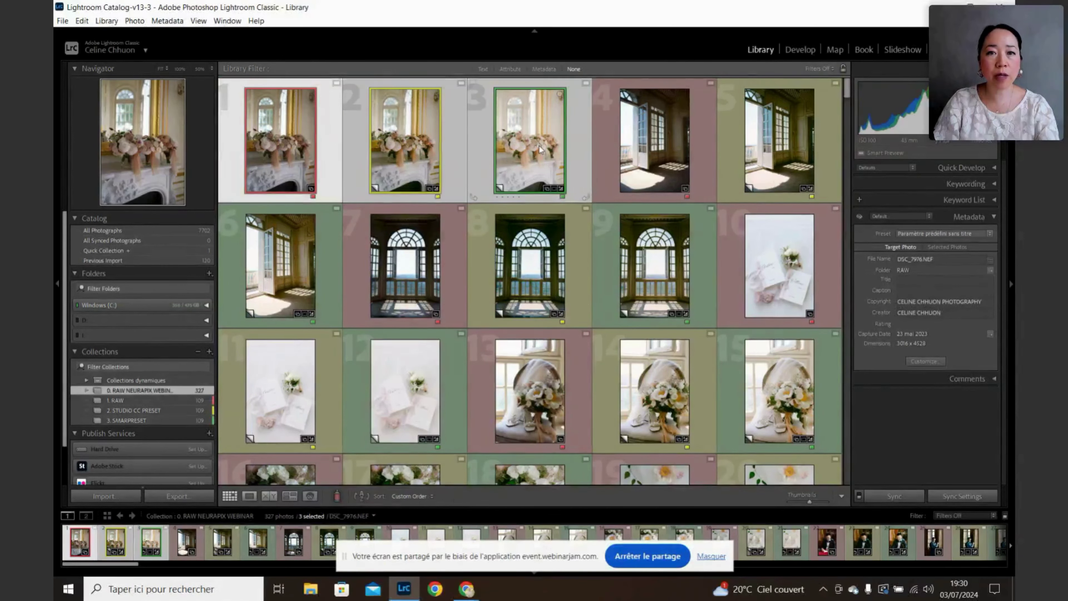
pyautogui.press('c')
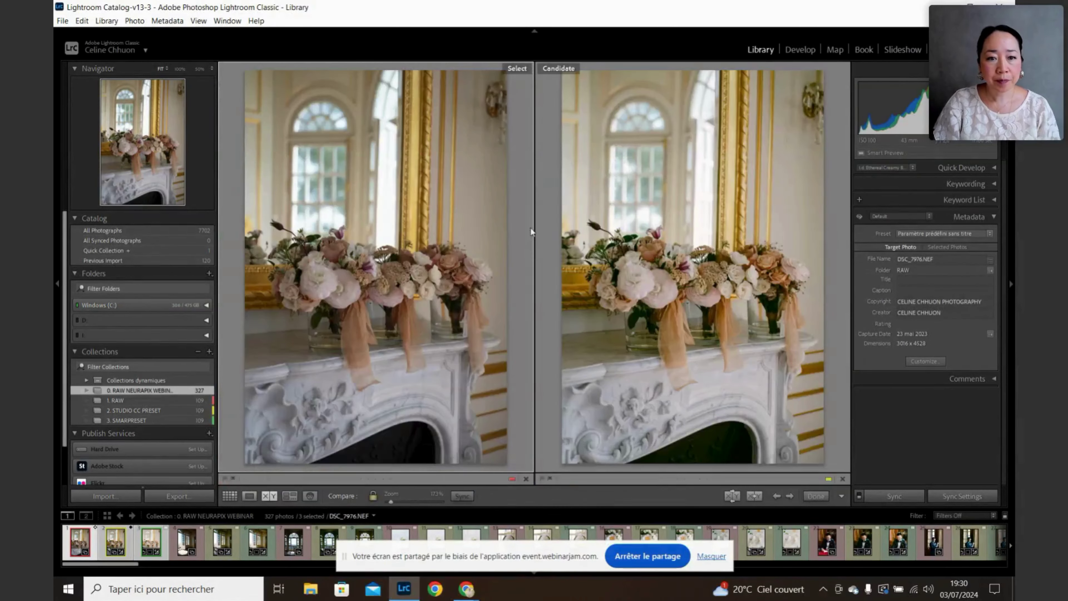
pyautogui.click(289, 496)
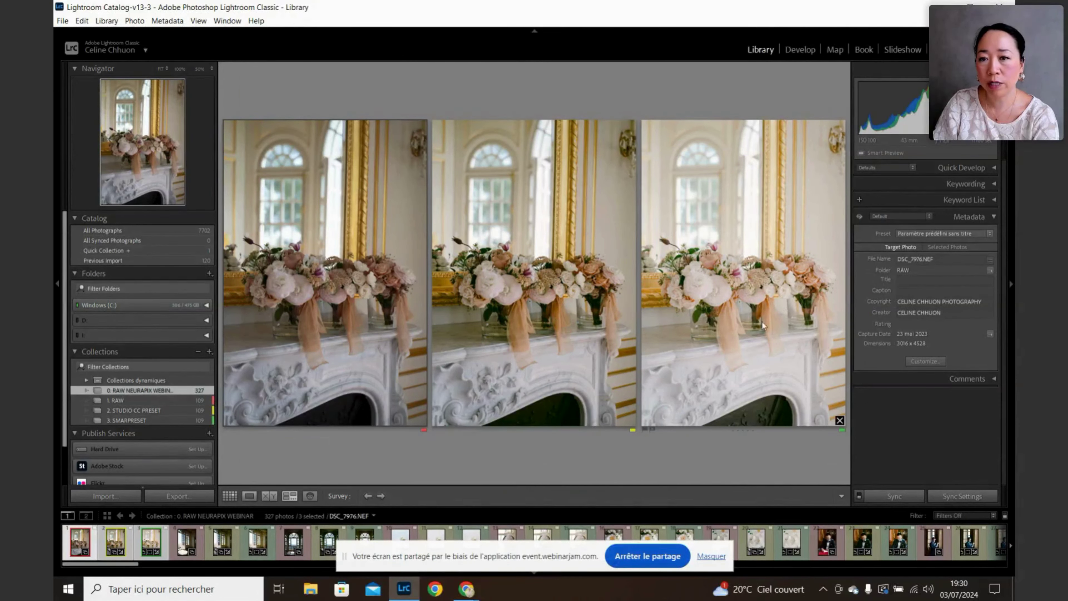
pyautogui.click(230, 496)
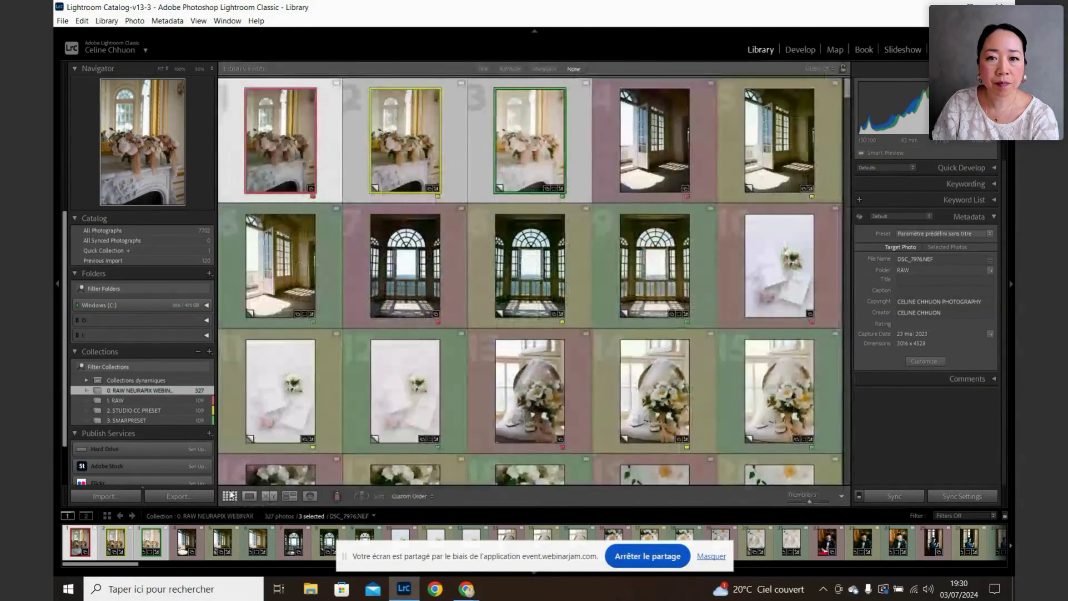
# Compare the three versions of the sunlit room with the open balcony door side by side in Survey view
pyautogui.click(650, 164)
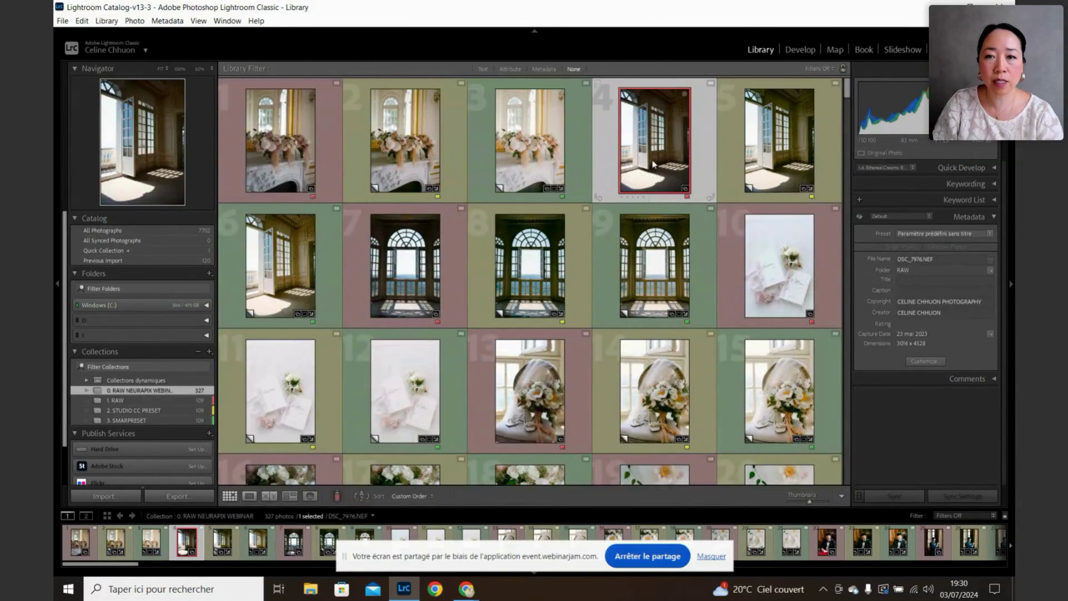
pyautogui.keyDown('shift'); pyautogui.click(289, 285); pyautogui.keyUp('shift')
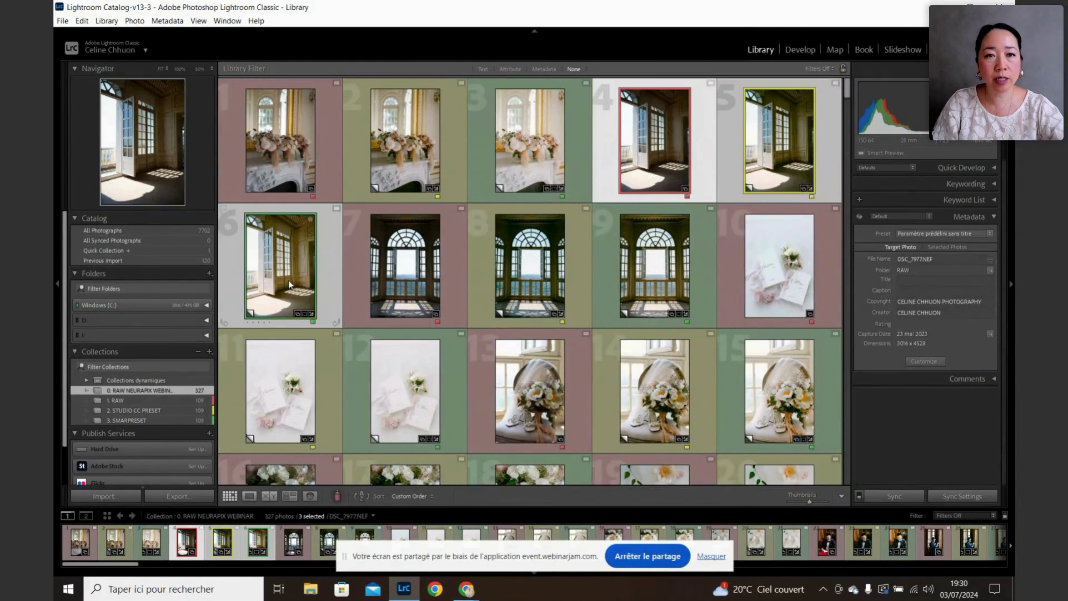
pyautogui.click(294, 498)
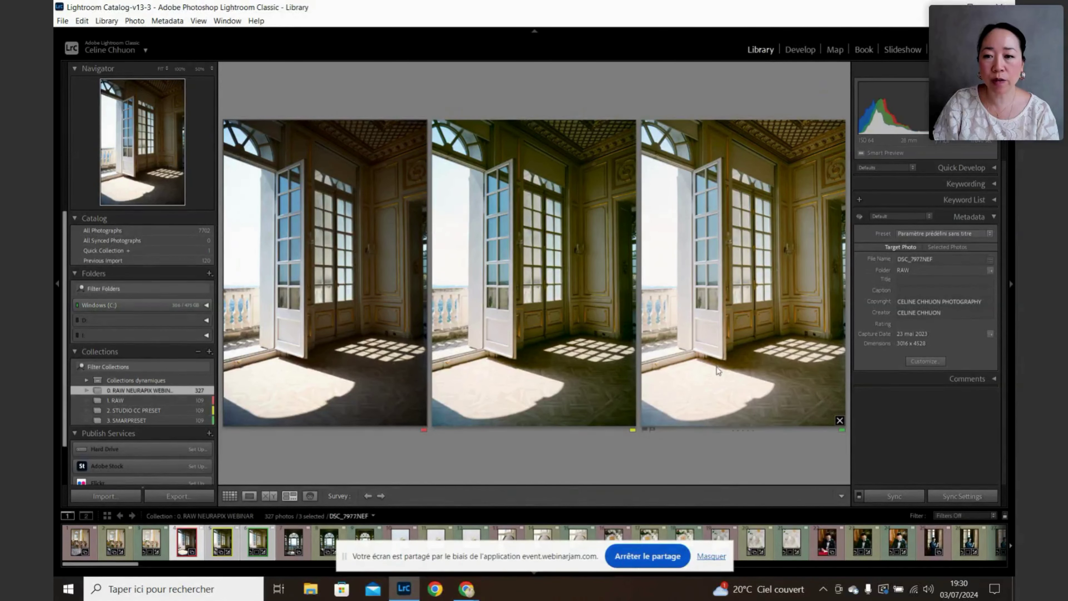
pyautogui.click(237, 533)
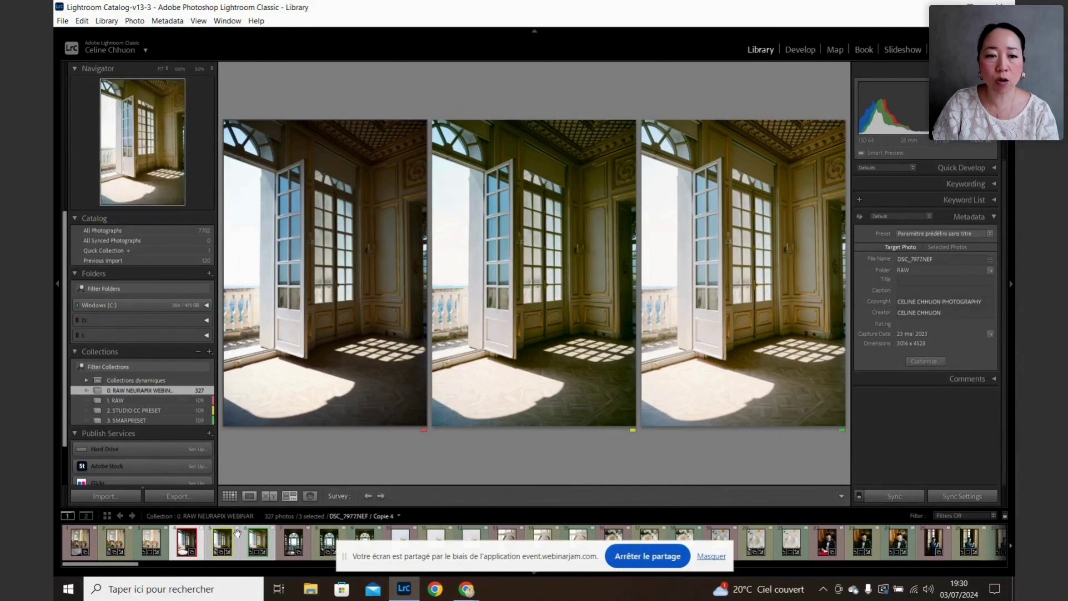
pyautogui.click(230, 495)
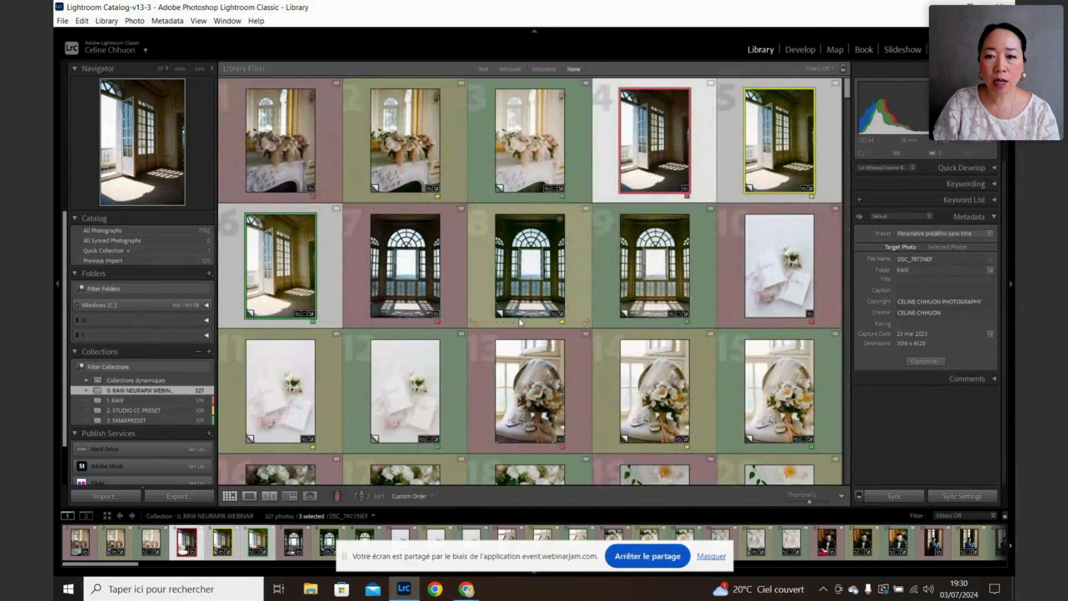
# Compare the three versions of the groom writing at the red table in Survey view, checking skin tones and exposure
pyautogui.scroll(-2, 519, 319)
pyautogui.scroll(-2, 519, 318)
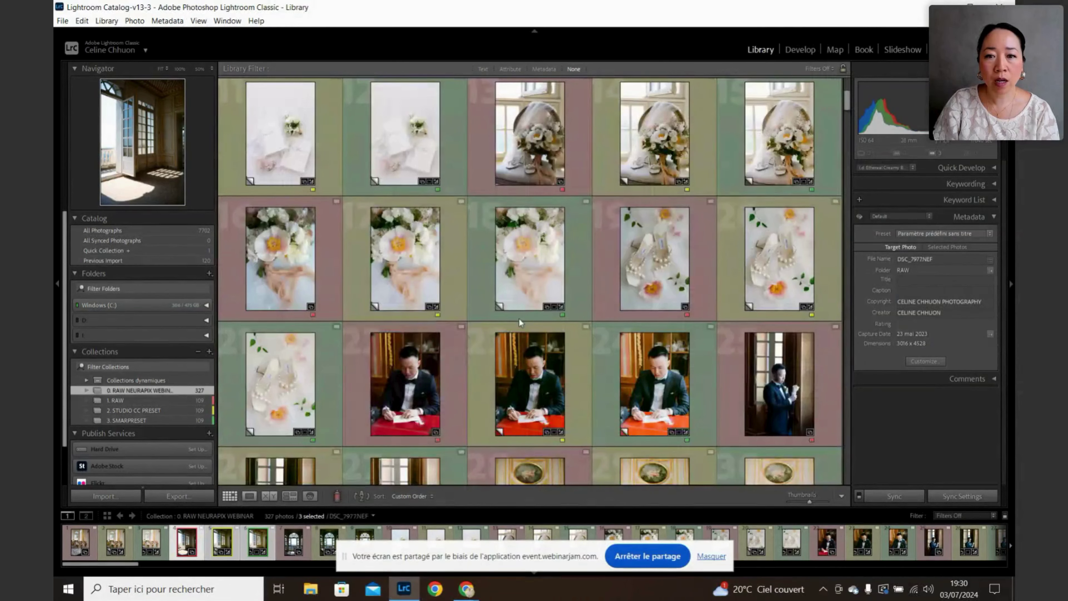
pyautogui.scroll(-2, 519, 318)
pyautogui.click(404, 273)
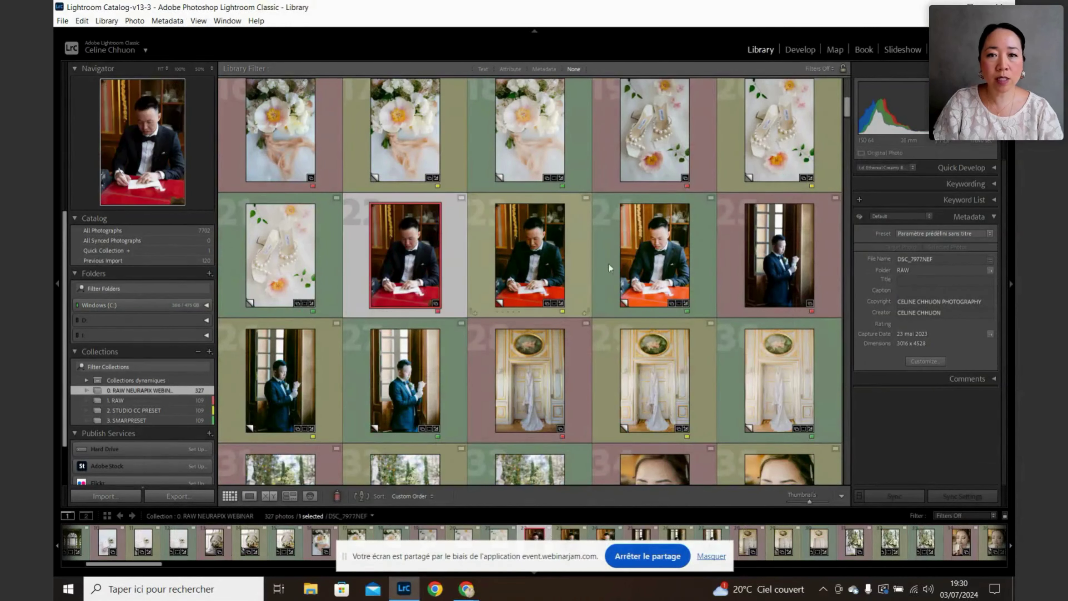
pyautogui.keyDown('shift'); pyautogui.click(640, 261); pyautogui.keyUp('shift')
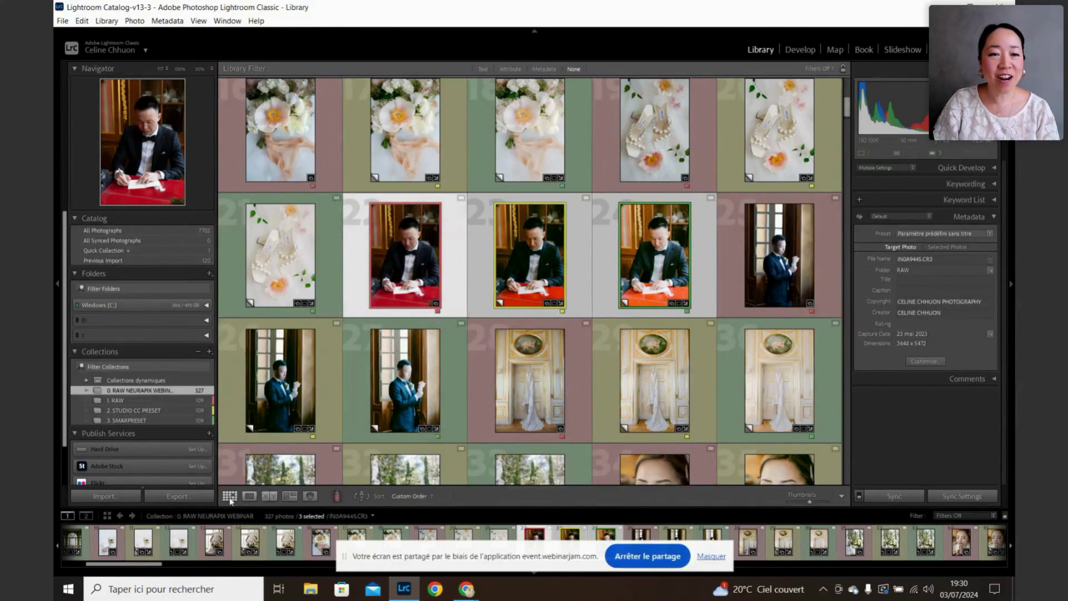
pyautogui.click(293, 497)
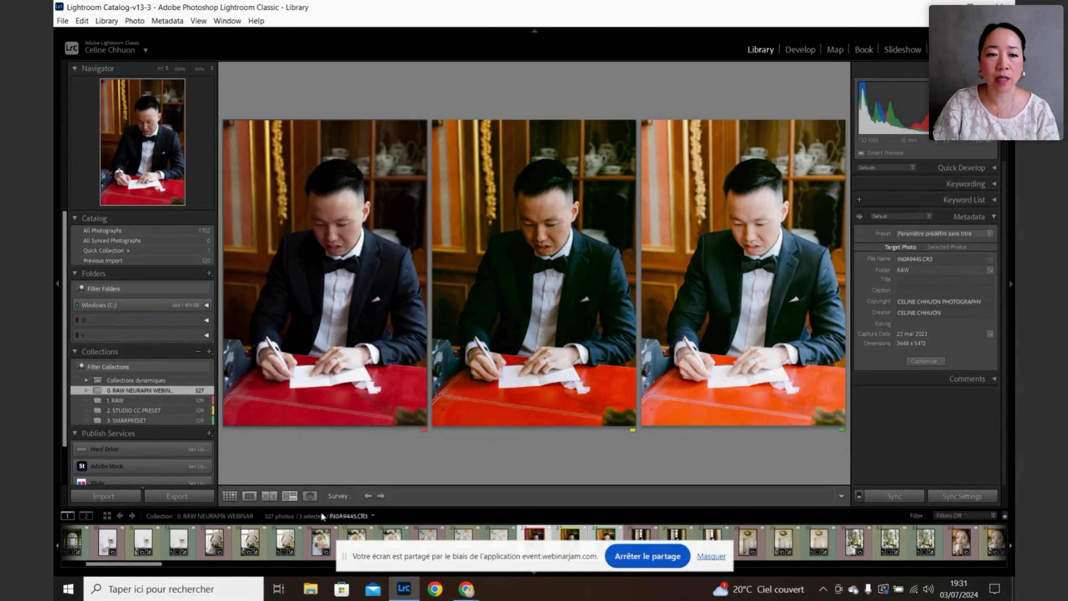
pyautogui.click(230, 496)
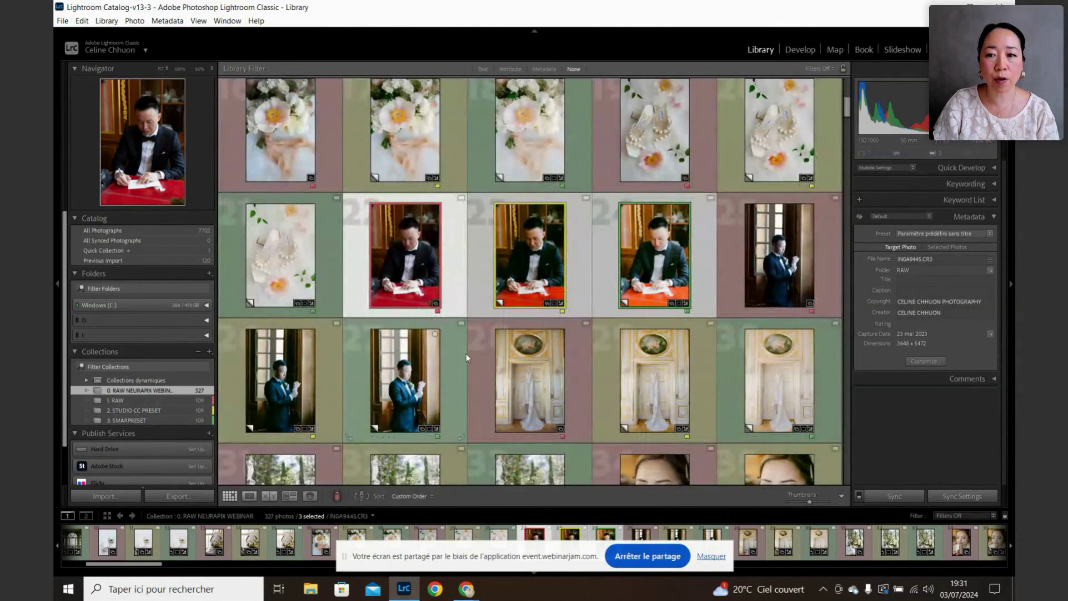
# Compare the three versions of the wedding dress hanging on the panelled door in Survey view, and return to the grid
pyautogui.scroll(-2, 526, 310)
pyautogui.click(526, 311)
pyautogui.keyDown('shift'); pyautogui.click(768, 267); pyautogui.keyUp('shift')
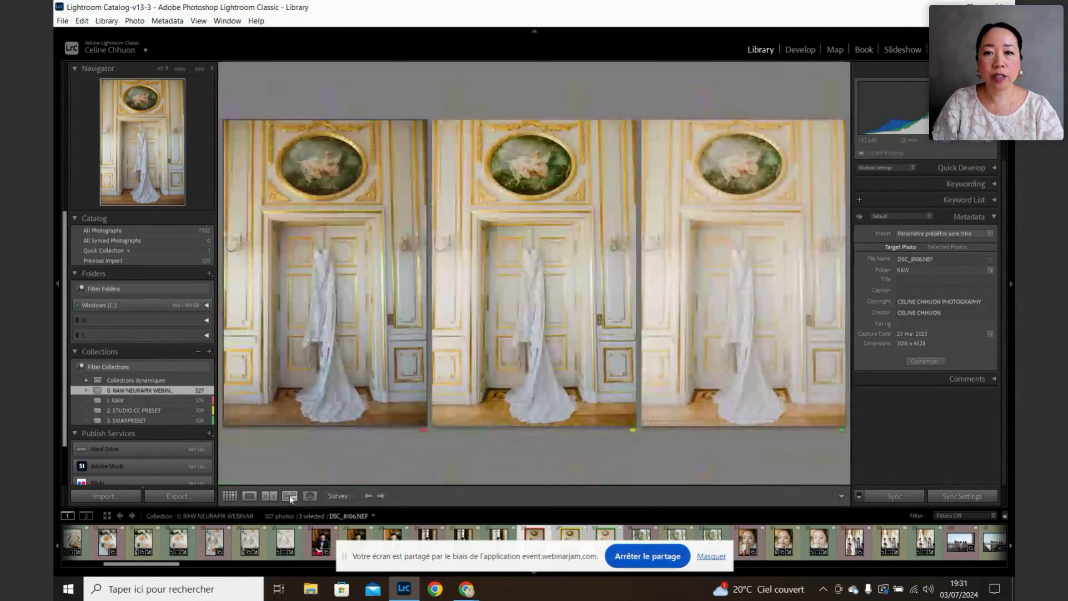
pyautogui.click(289, 495)
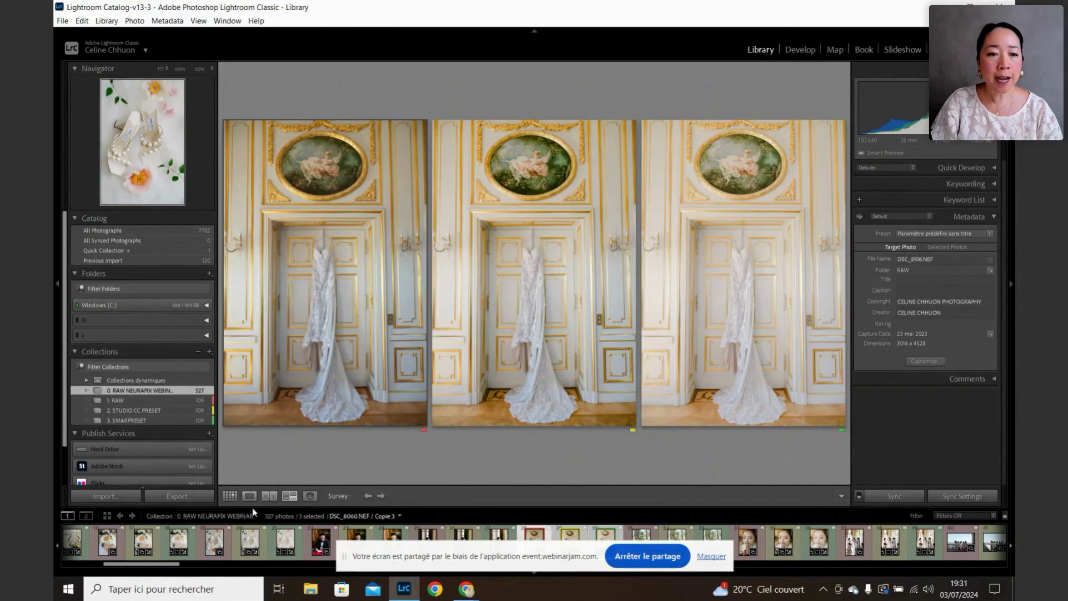
pyautogui.click(229, 496)
# Compare the three versions of the bridesmaids' balcony group photo in Survey view
pyautogui.scroll(-3, 584, 322)
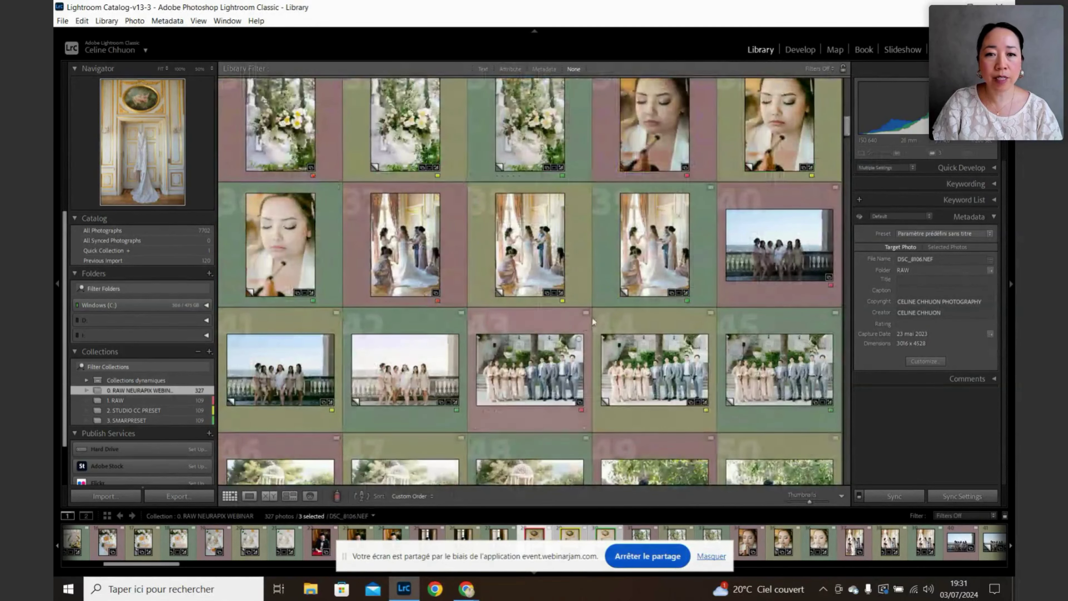
pyautogui.click(793, 253)
pyautogui.keyDown('shift'); pyautogui.click(405, 379); pyautogui.keyUp('shift')
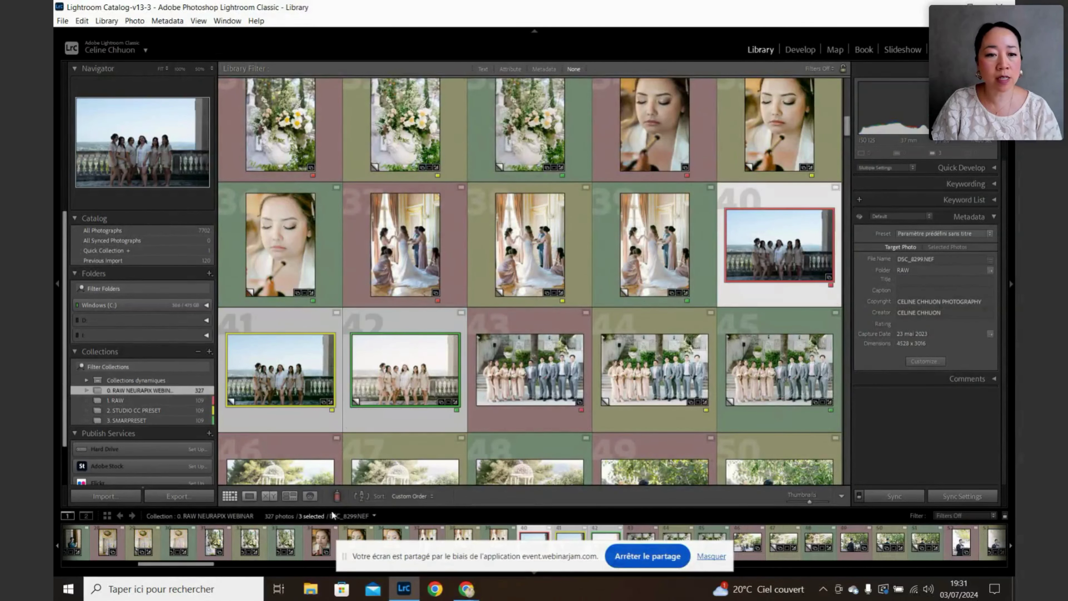
pyautogui.click(289, 496)
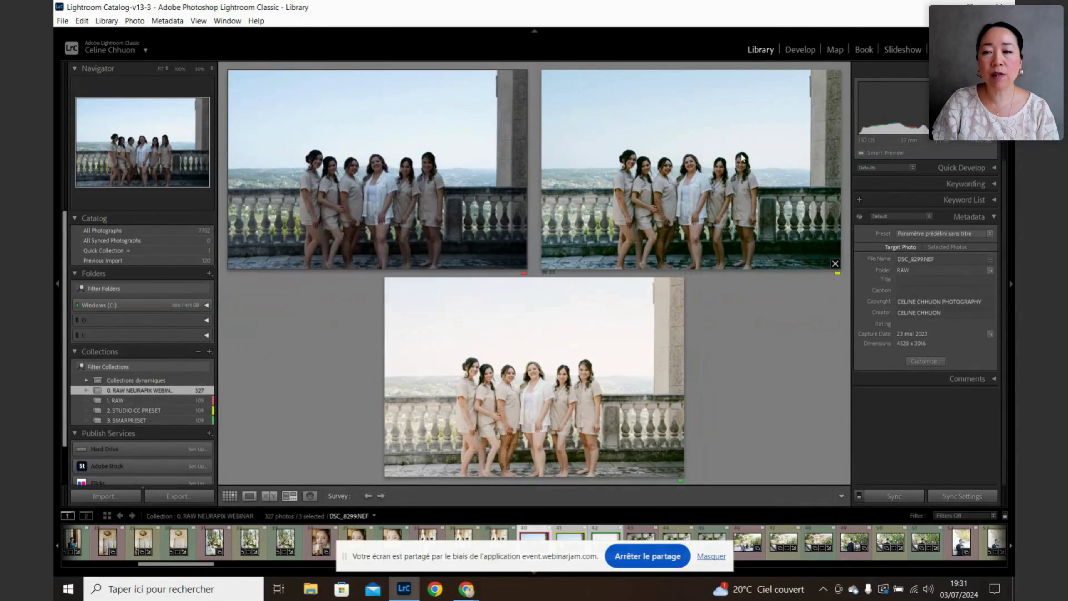
# Develop the yellow-labelled preset version of the bridesmaids photo with Exposure +0.60, Shadows +46 and Temp 6050
pyautogui.doubleClick(740, 180)
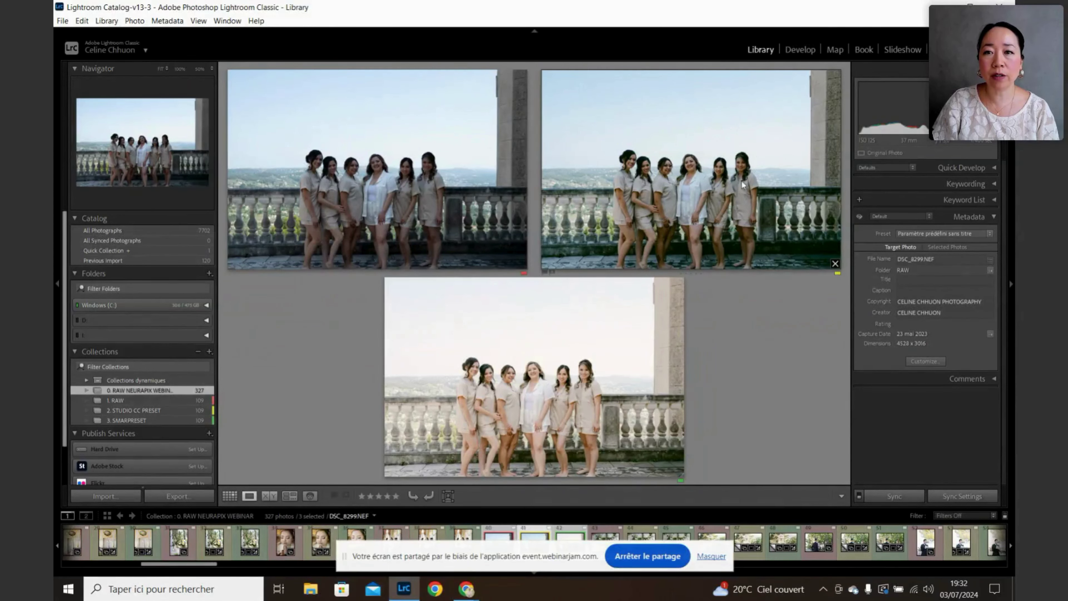
pyautogui.click(806, 54)
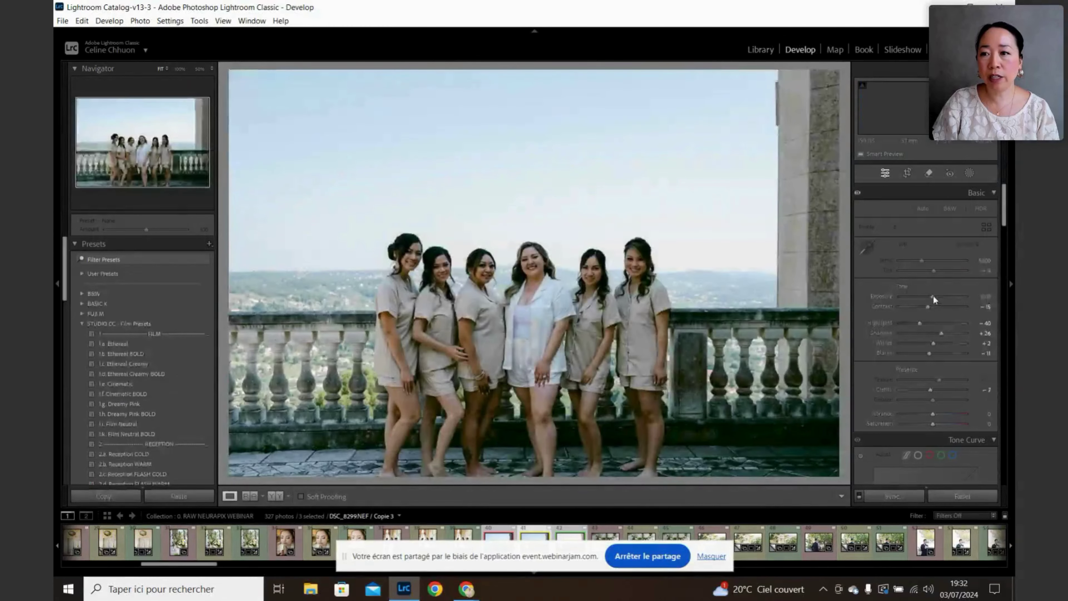
pyautogui.moveTo(933, 296); pyautogui.dragTo(936, 296)
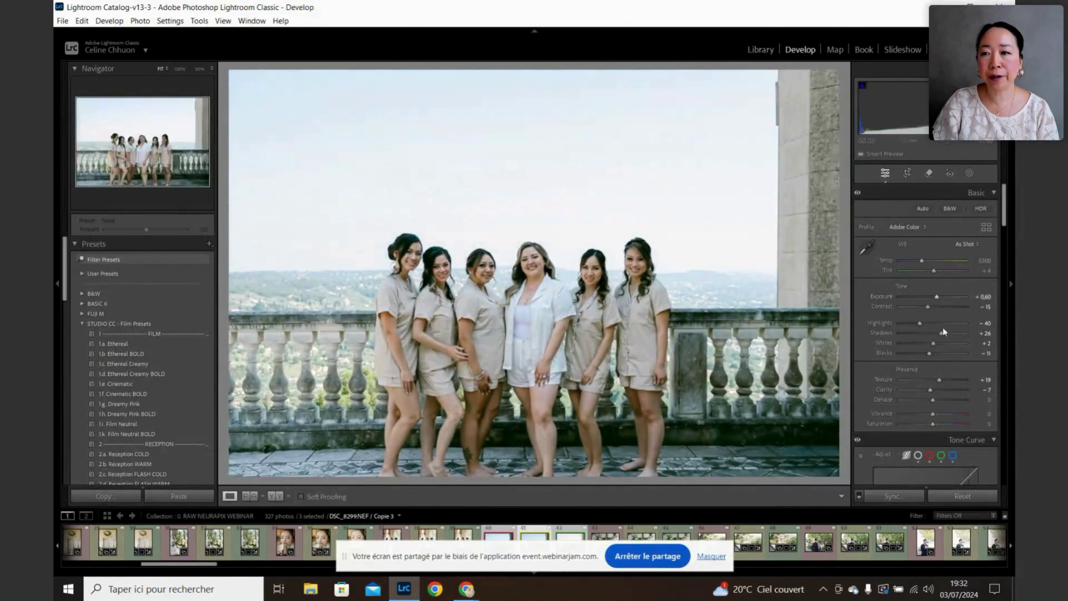
pyautogui.moveTo(940, 333); pyautogui.dragTo(947, 333)
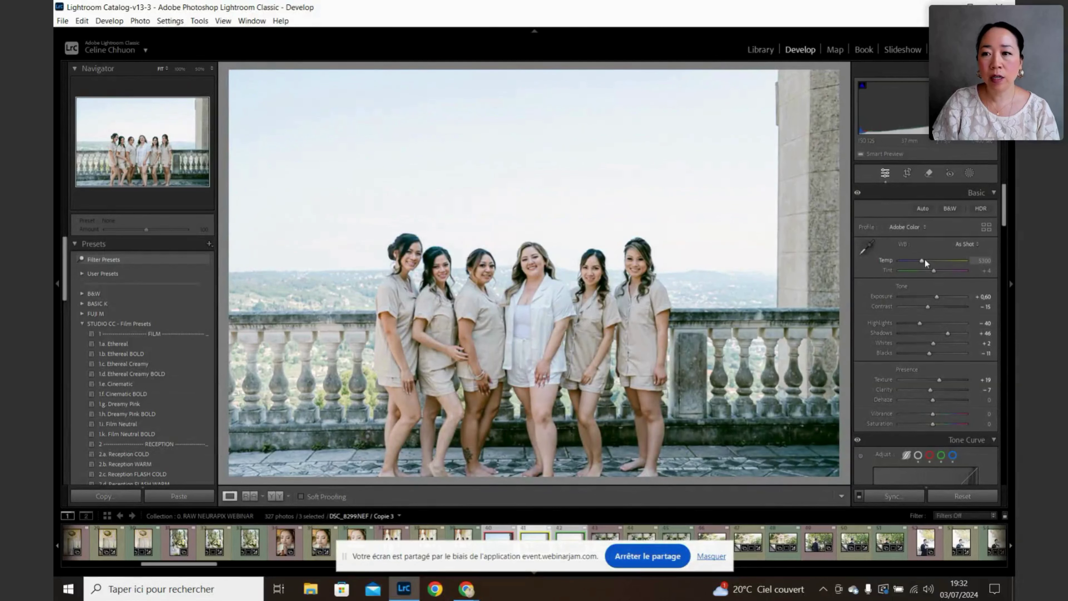
pyautogui.click(923, 261)
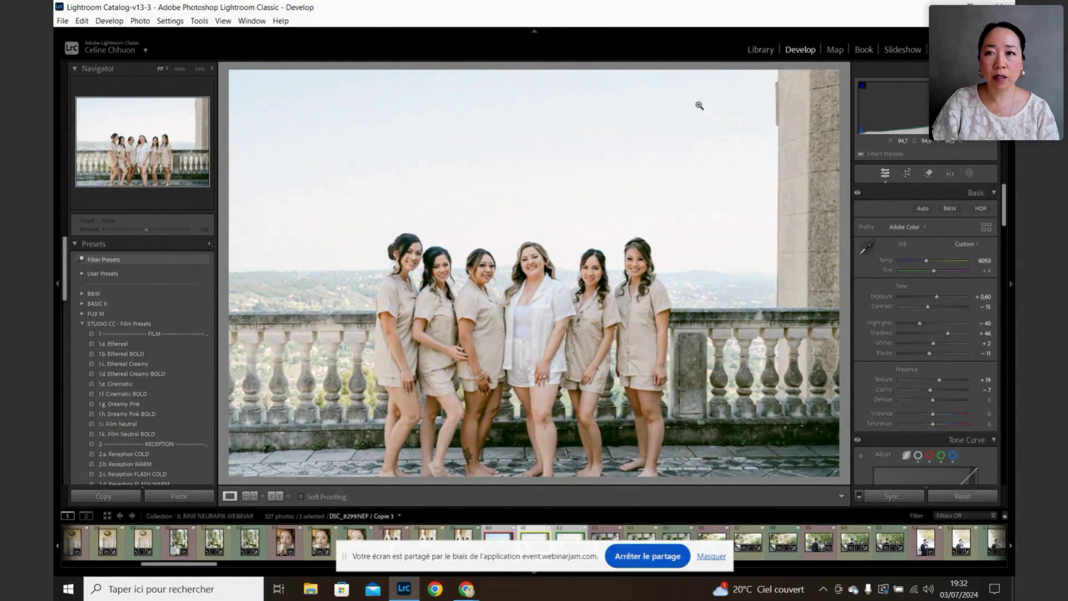
# Compare the manually adjusted bridesmaids photo with its RAW and SmartPreset versions in Library Survey view, and return to the grid
pyautogui.click(759, 50)
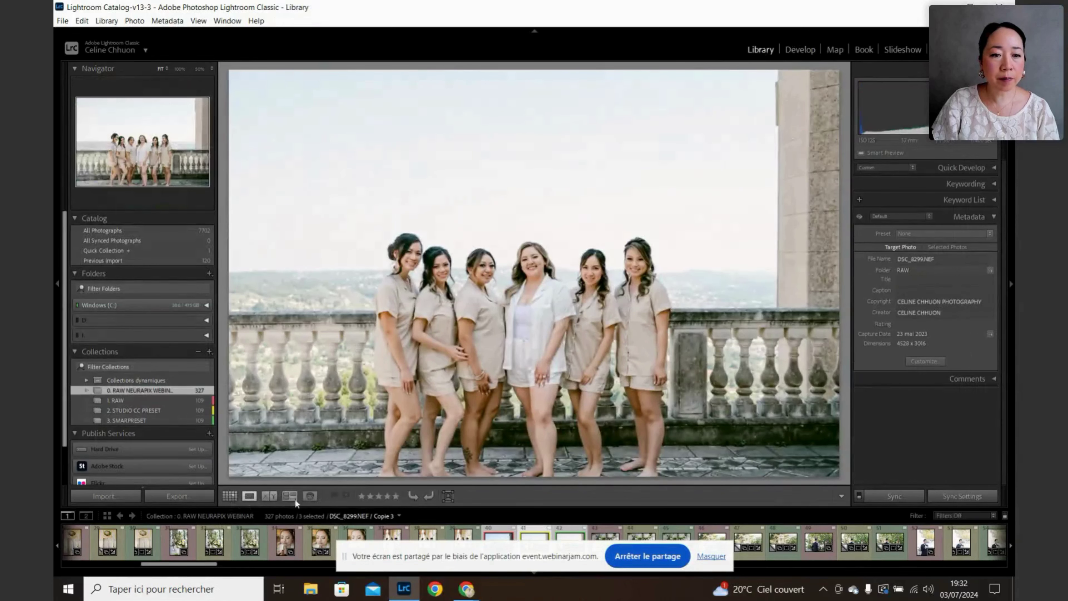
pyautogui.click(290, 497)
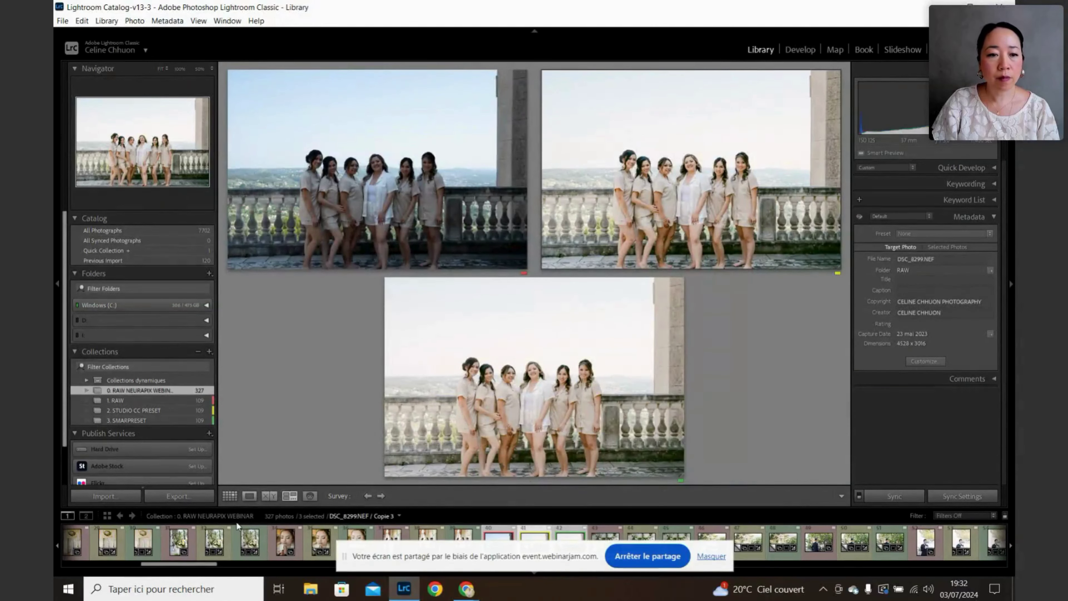
pyautogui.click(229, 496)
pyautogui.scroll(-3, 604, 328)
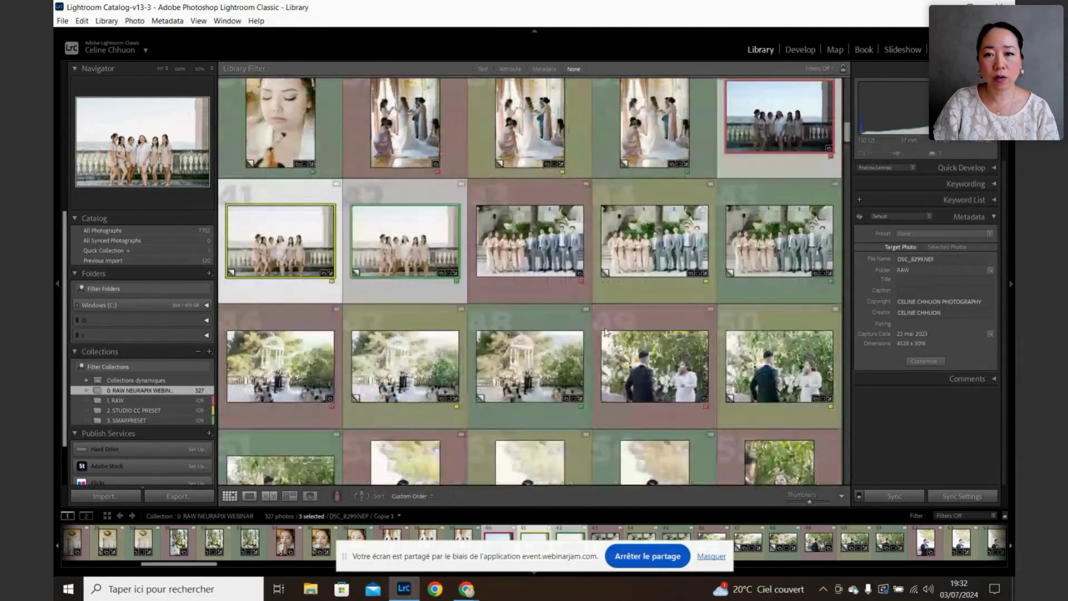
# Compare the three versions of the laughing man in a bow tie at the flower-covered reception table in Survey view, and return to the grid
pyautogui.scroll(-6, 605, 328)
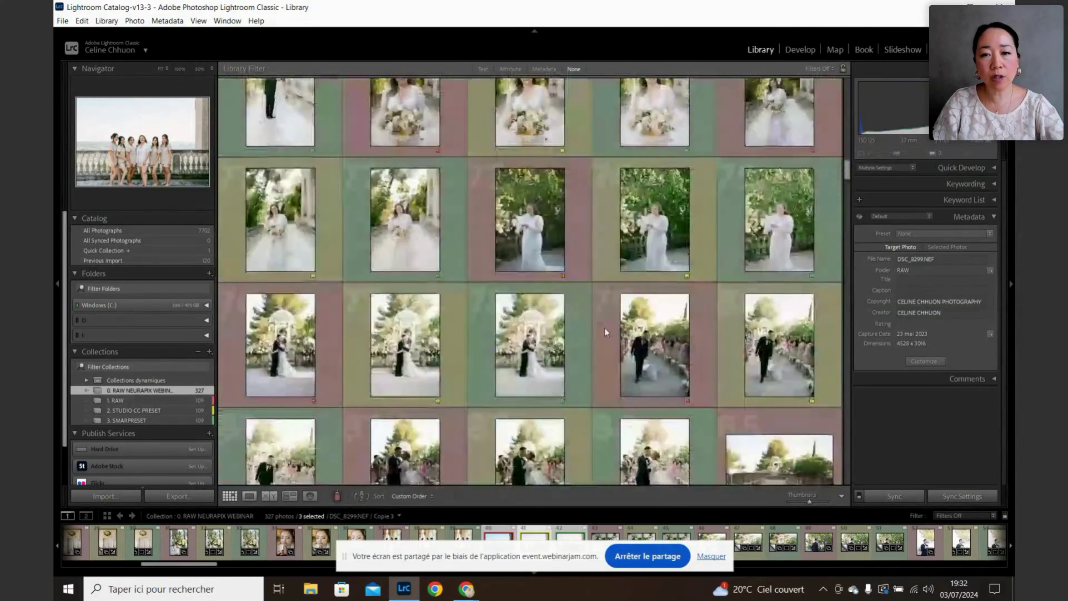
pyautogui.scroll(-6, 605, 329)
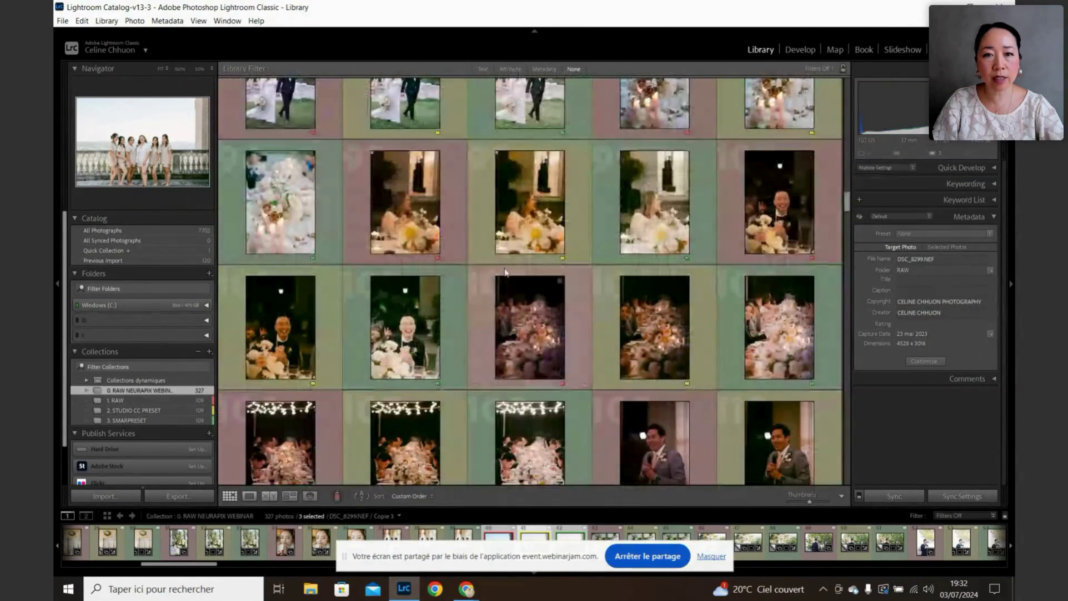
pyautogui.click(779, 202)
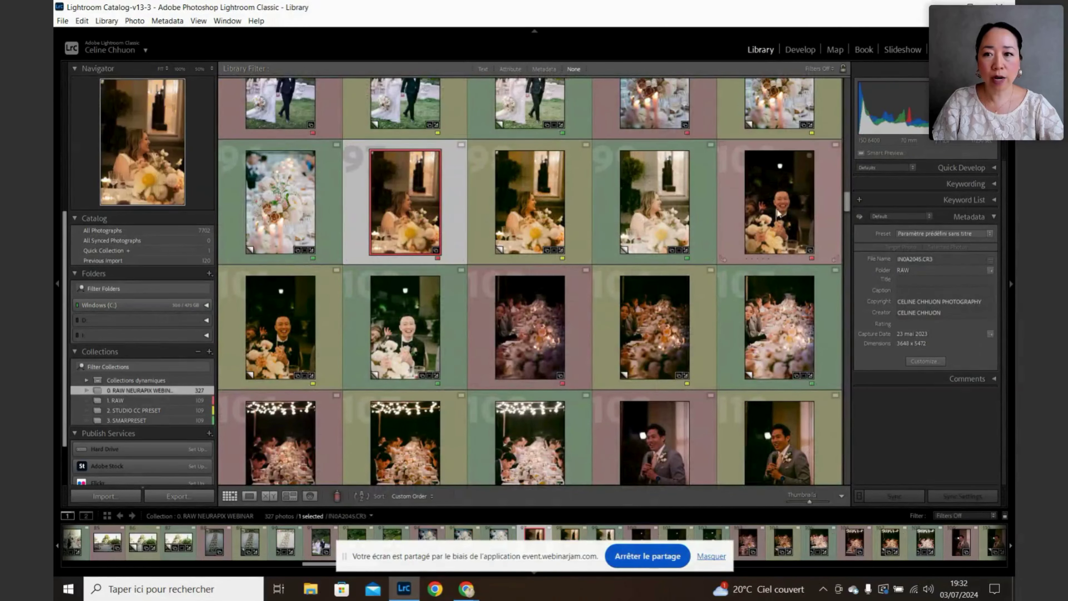
pyautogui.keyDown('shift'); pyautogui.click(436, 347); pyautogui.keyUp('shift')
pyautogui.click(289, 496)
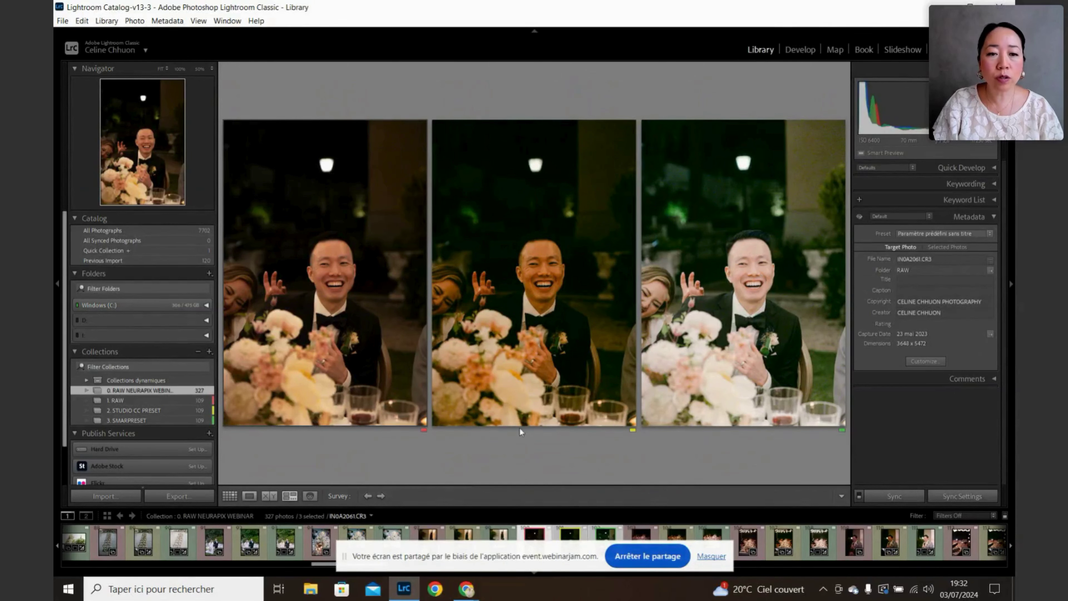
pyautogui.click(230, 497)
# Develop the green-labelled SmartPreset version of the laughing man with Tint +7, and return to the Library grid
pyautogui.doubleClick(404, 329)
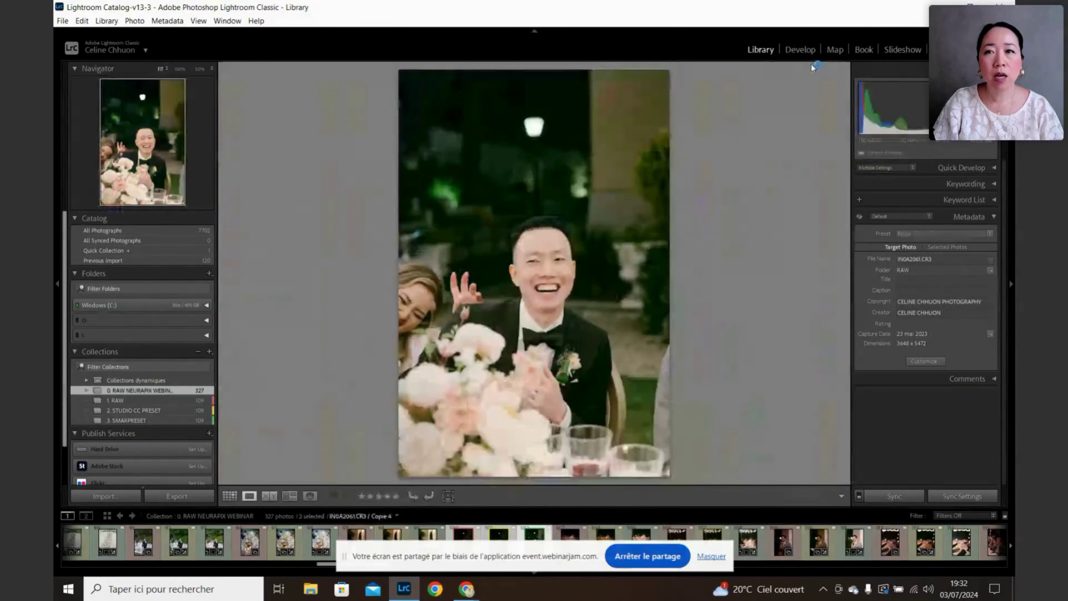
pyautogui.click(801, 51)
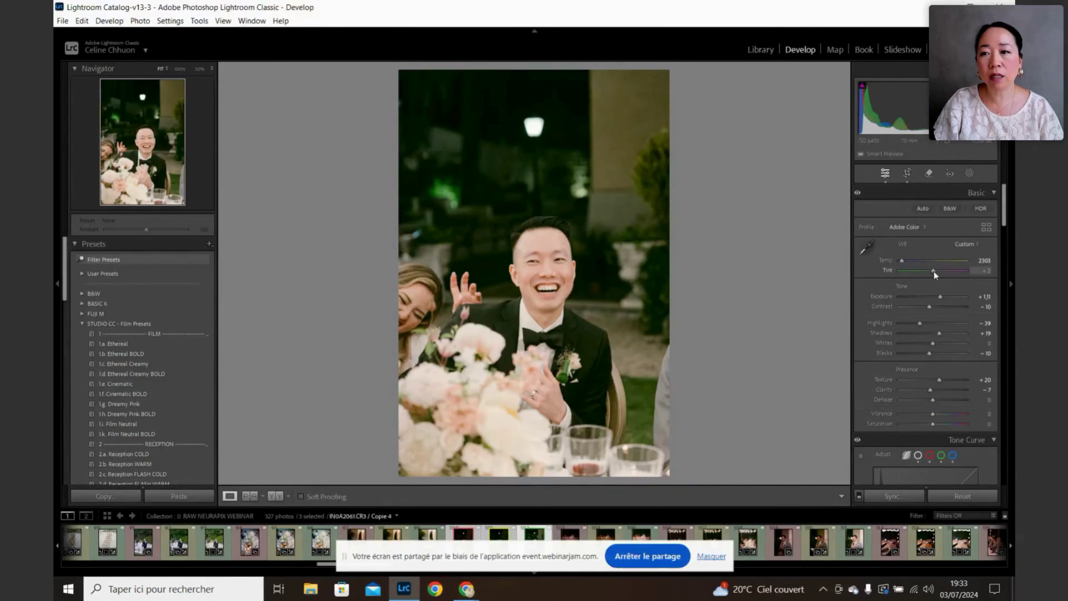
pyautogui.moveTo(933, 272); pyautogui.dragTo(935, 272)
pyautogui.click(761, 53)
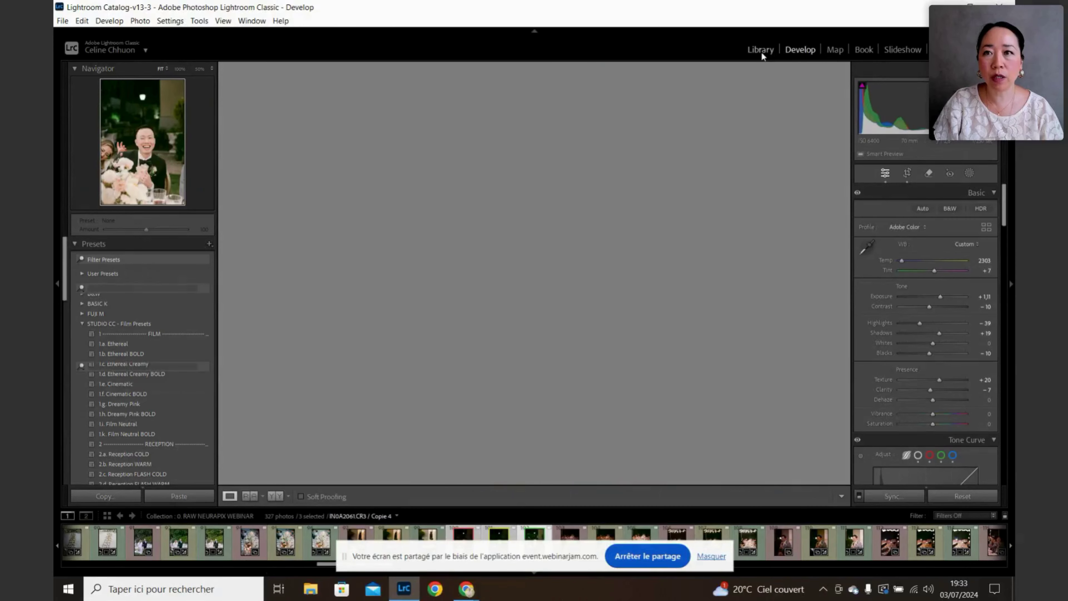
pyautogui.press('g')
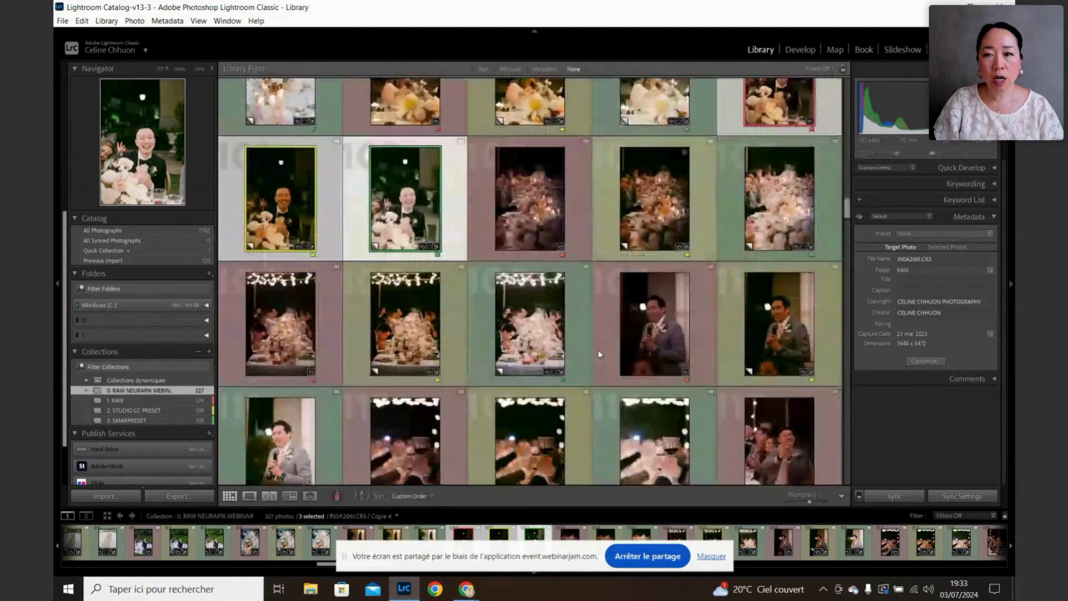
# Compare the three versions of the man in the grey suit speaking into a microphone in Survey view, and return to the grid
pyautogui.scroll(-2, 598, 349)
pyautogui.click(639, 192)
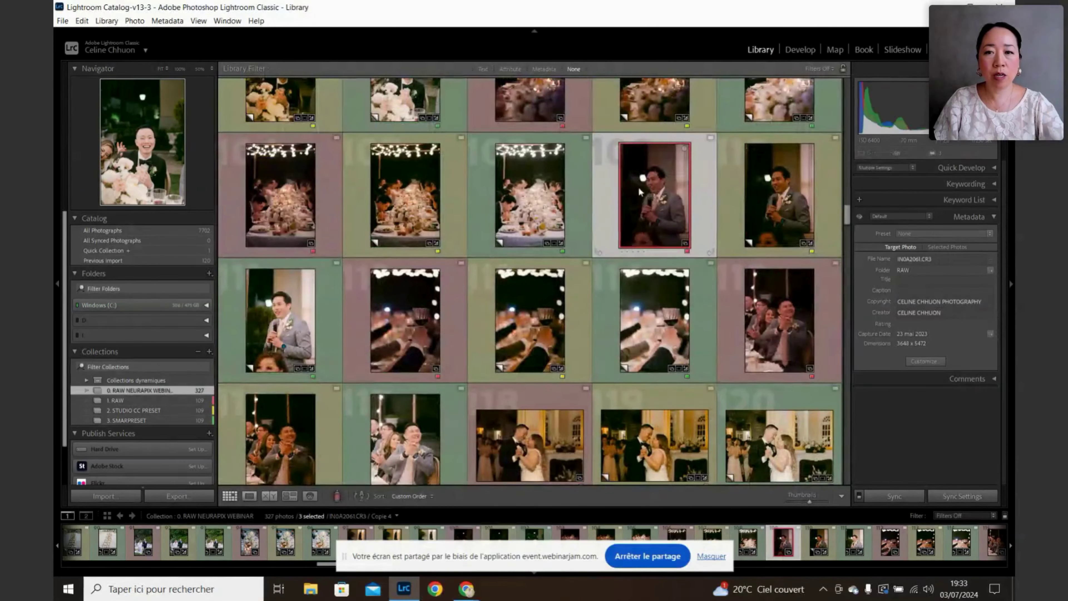
pyautogui.keyDown('shift'); pyautogui.click(279, 320); pyautogui.keyUp('shift')
pyautogui.click(290, 496)
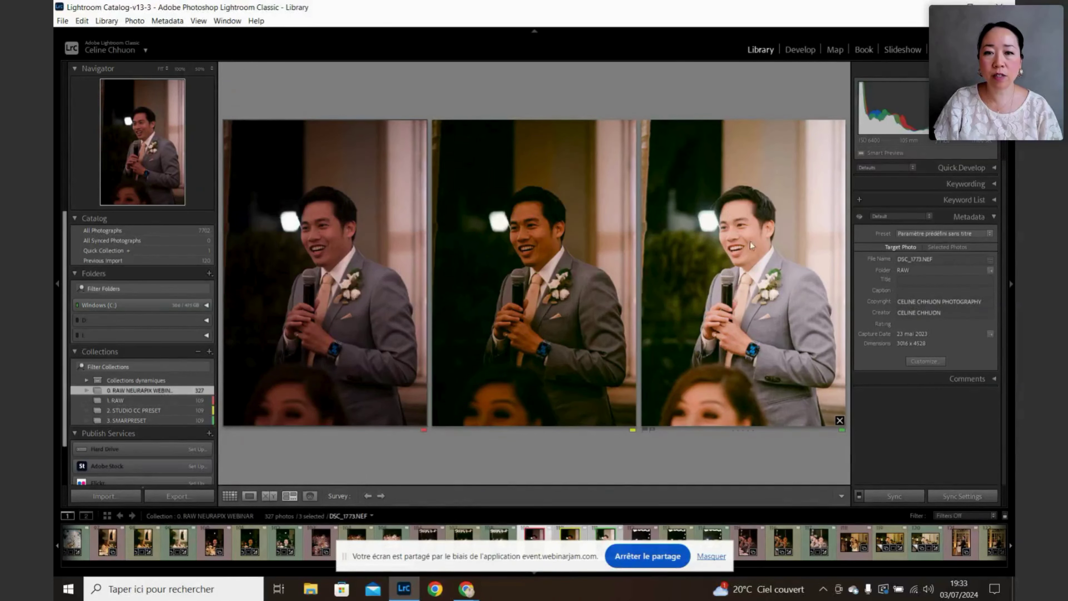
pyautogui.click(229, 496)
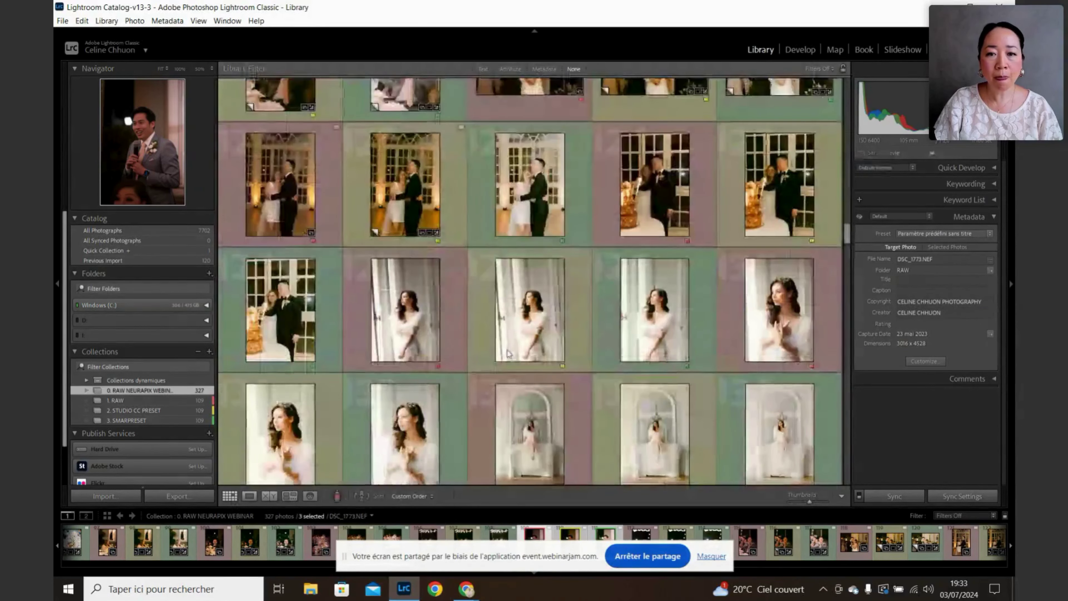
# Compare the three versions of the couple with the orange bouquet beside the white fireplace in Survey view, and return to the grid
pyautogui.scroll(-2, 507, 354)
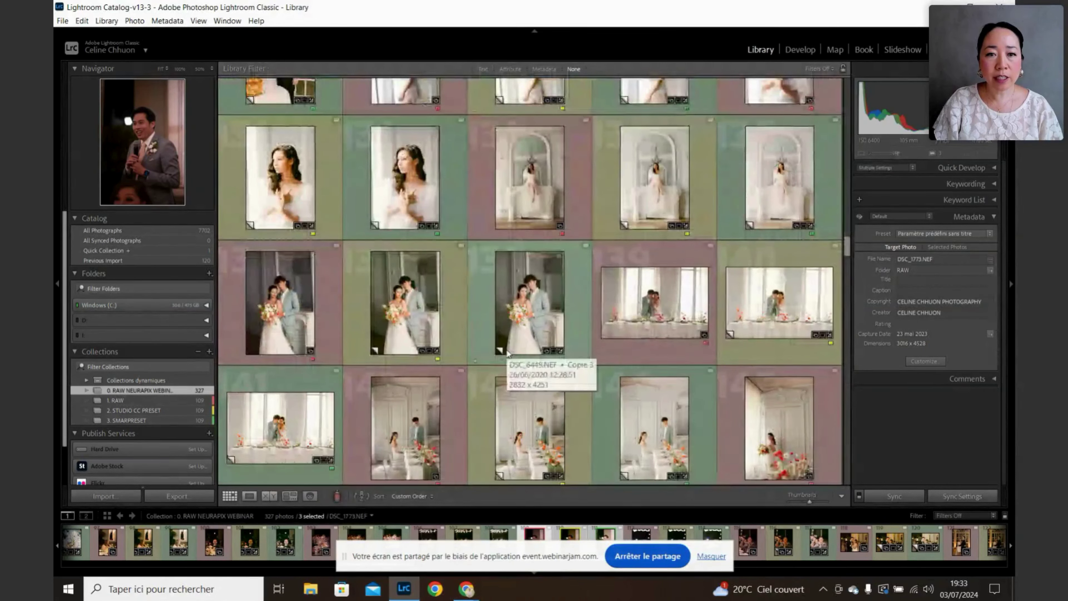
pyautogui.click(507, 353)
pyautogui.keyDown('shift'); pyautogui.click(280, 303); pyautogui.keyUp('shift')
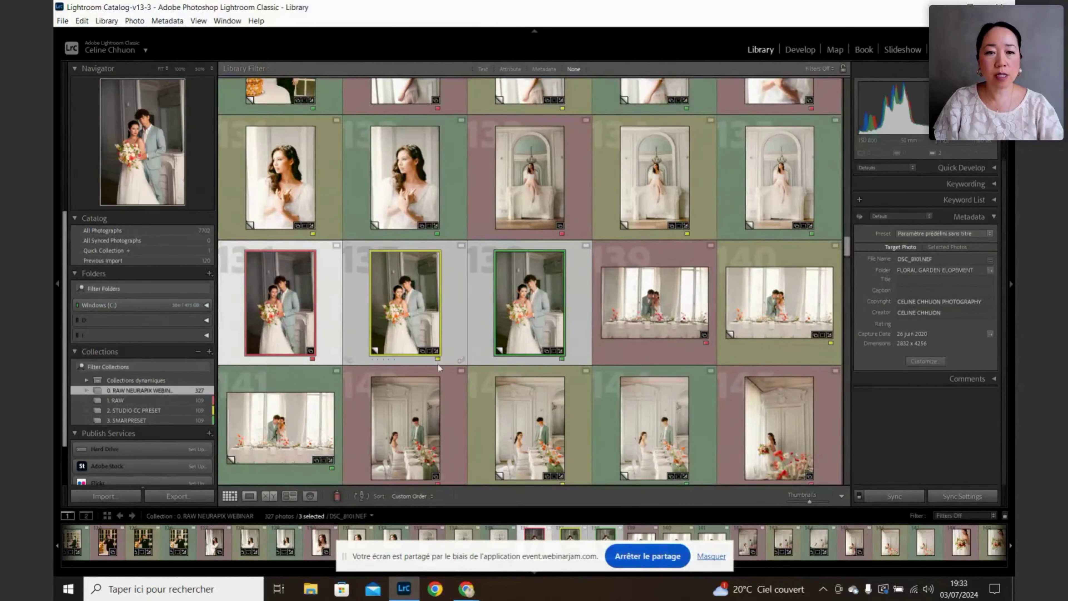
pyautogui.click(289, 496)
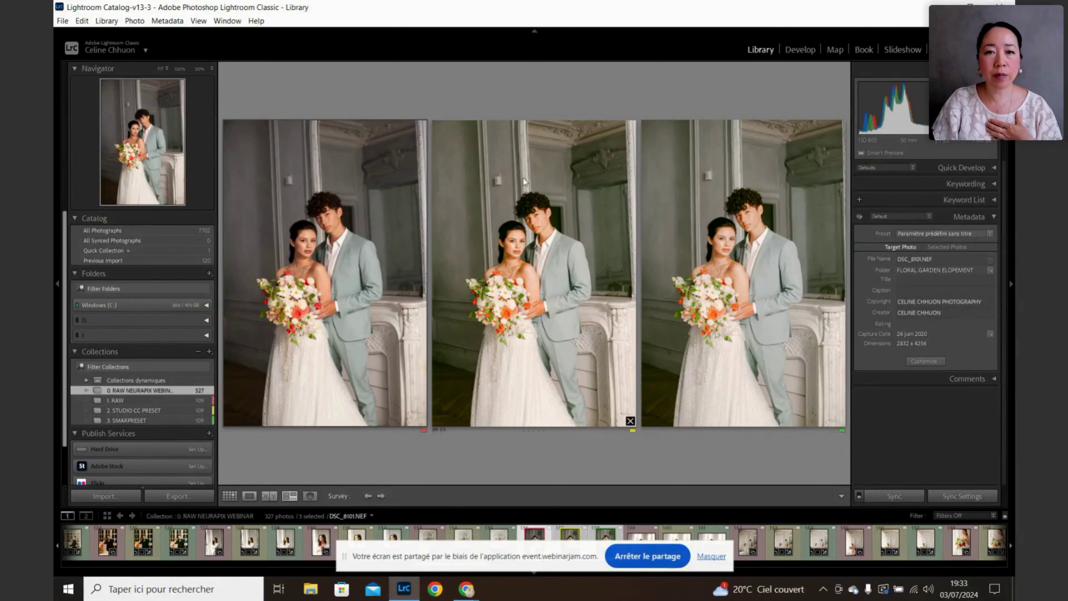
pyautogui.click(230, 496)
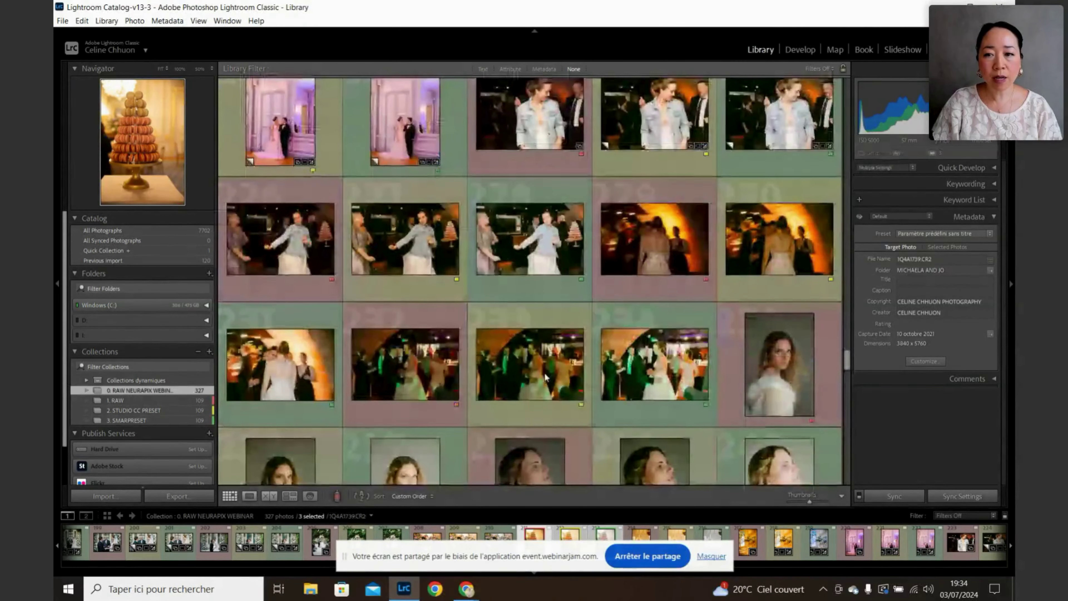
# Compare the RAW, preset and SmartPreset versions of the women's studio portraits, including the white veiled hat, in Survey view, and return to the grid
pyautogui.scroll(-3, 544, 376)
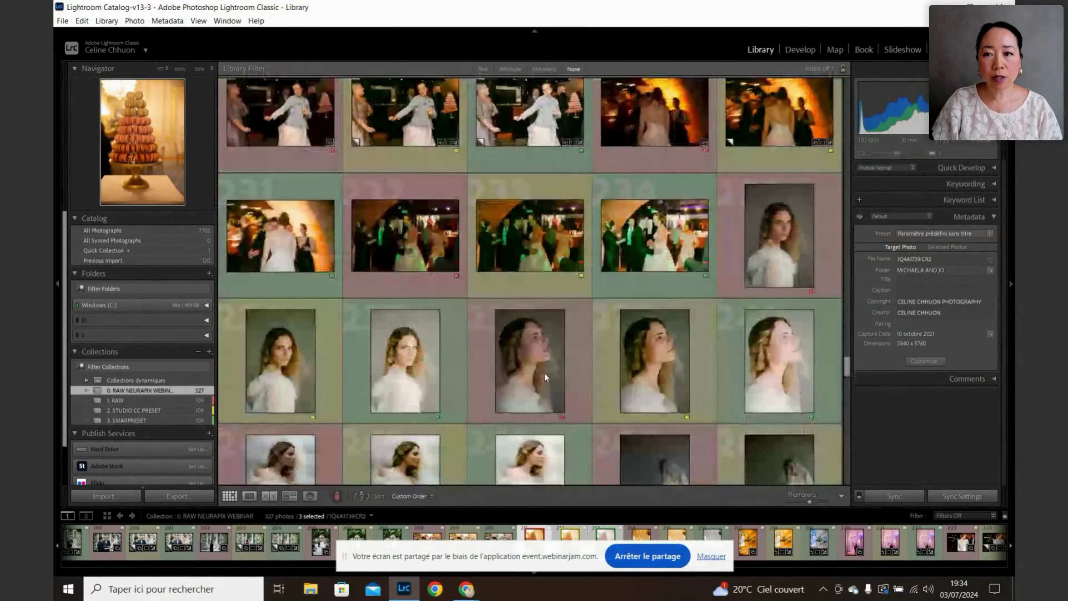
pyautogui.click(790, 249)
pyautogui.keyDown('shift'); pyautogui.click(391, 370); pyautogui.keyUp('shift')
pyautogui.click(288, 496)
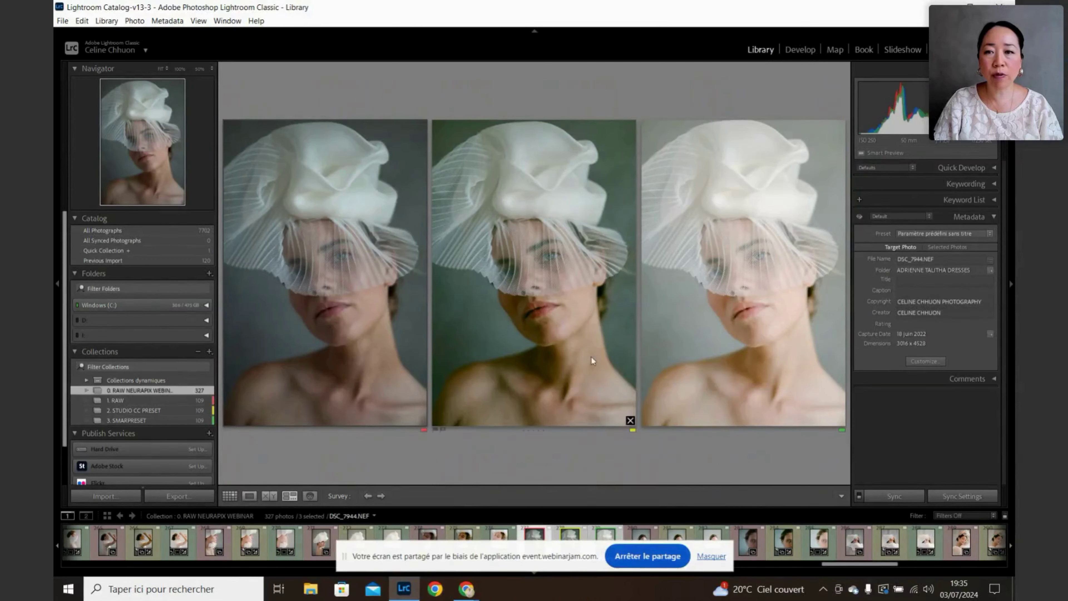
pyautogui.click(229, 495)
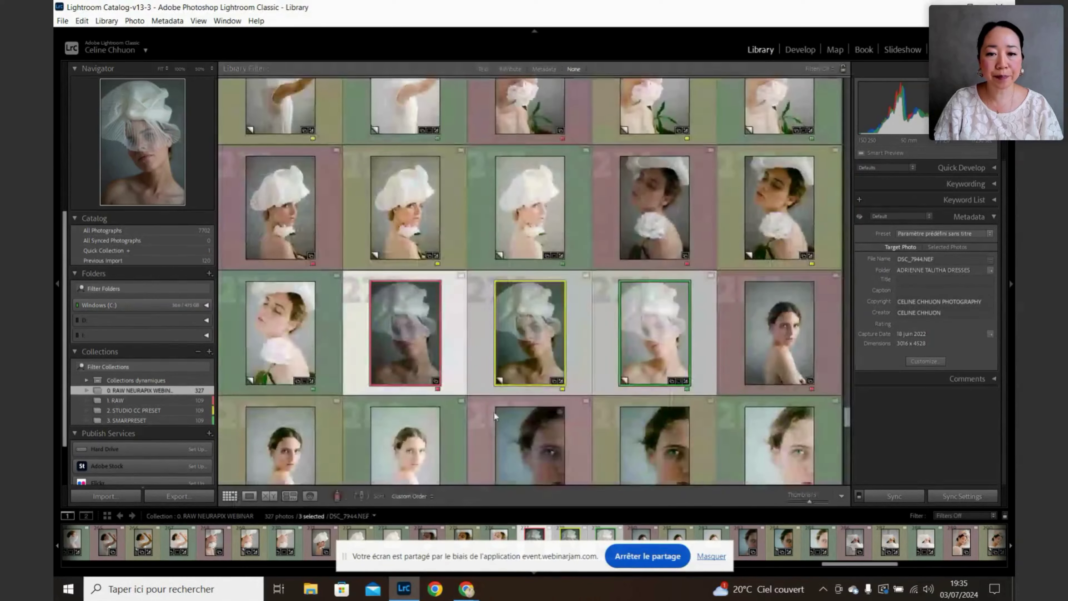
# Browse to the end of the photo collection and switch to the presentation's Neurapix pricing slide
pyautogui.scroll(-5, 496, 416)
pyautogui.scroll(-10, 498, 416)
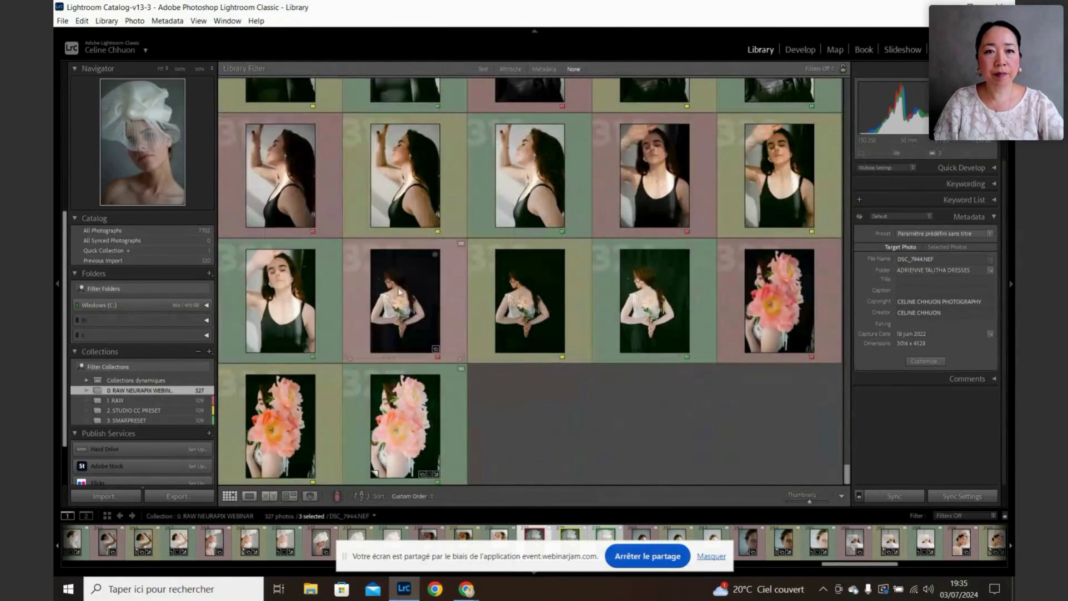
pyautogui.hotkey('alt', 'Tab')
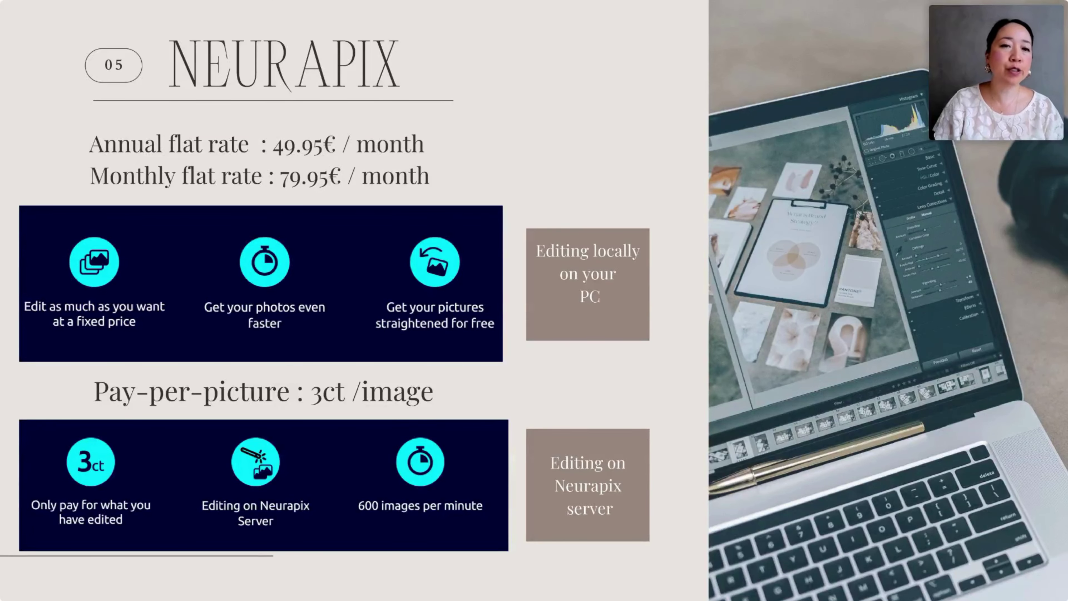